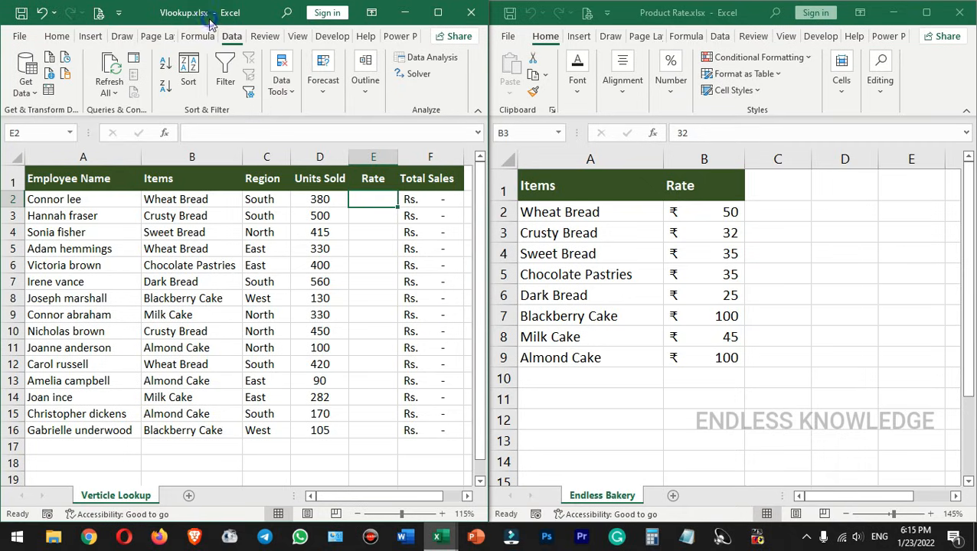
Step: Examine the items, regions and units sold in Vlookup.xlsx against the item rates in Product Rate.xlsx
click(677, 15)
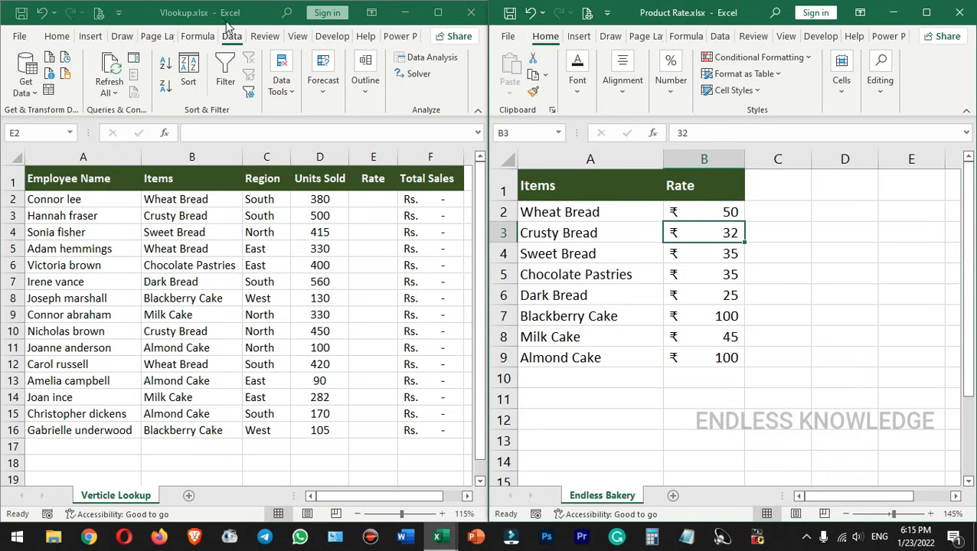
click(187, 14)
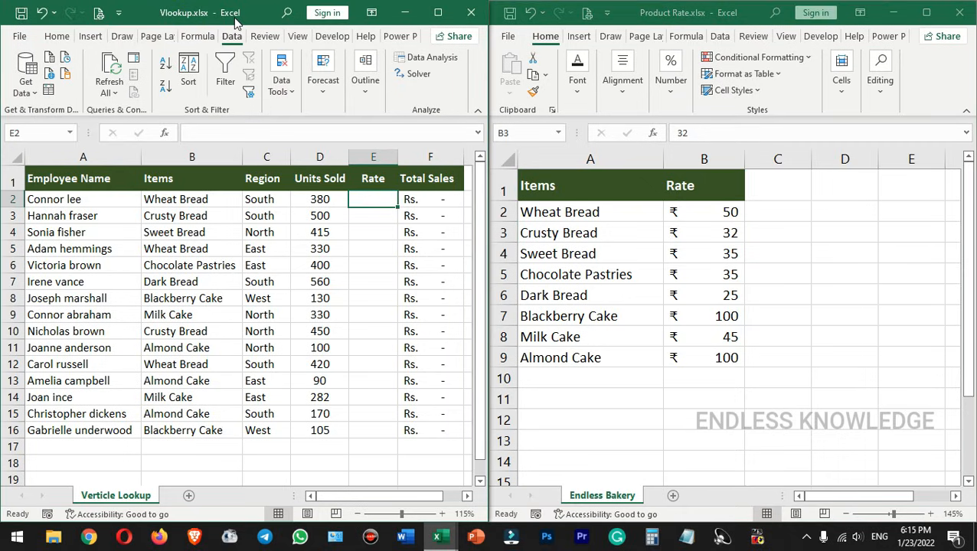
click(203, 214)
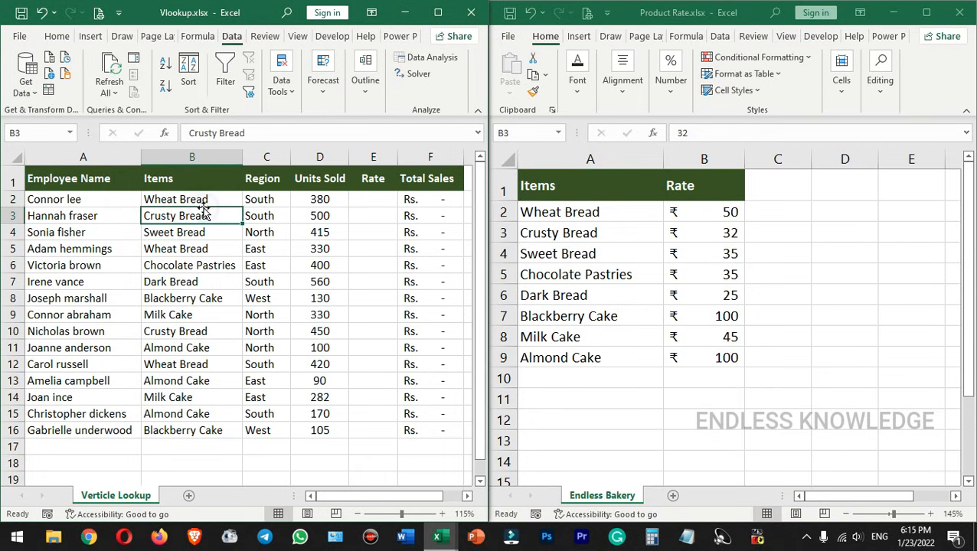
click(263, 201)
drag(320, 199, 321, 249)
click(322, 216)
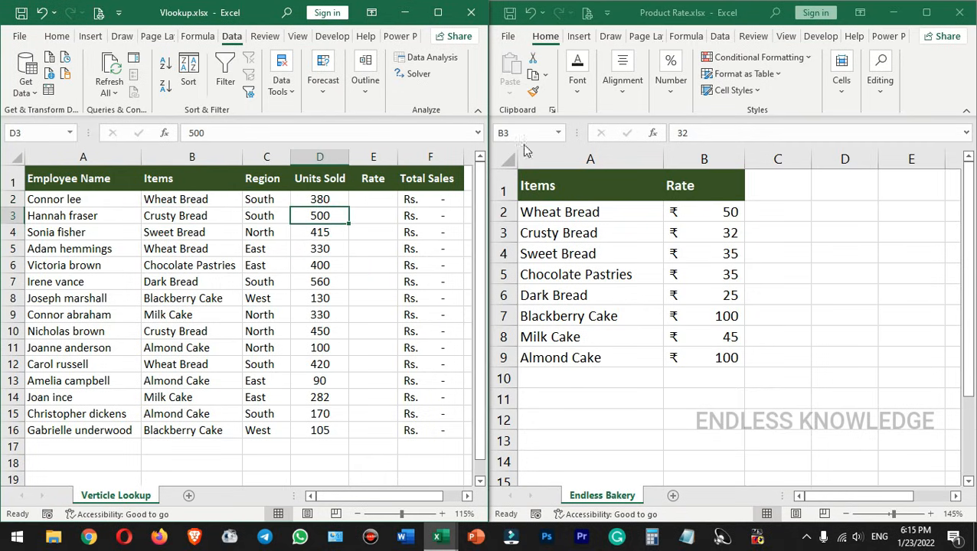
click(685, 14)
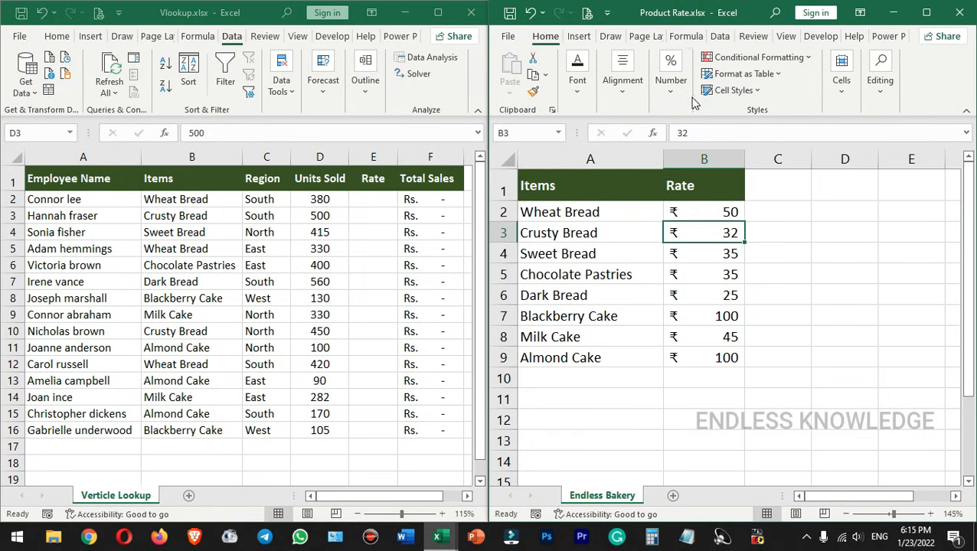
click(584, 214)
click(716, 214)
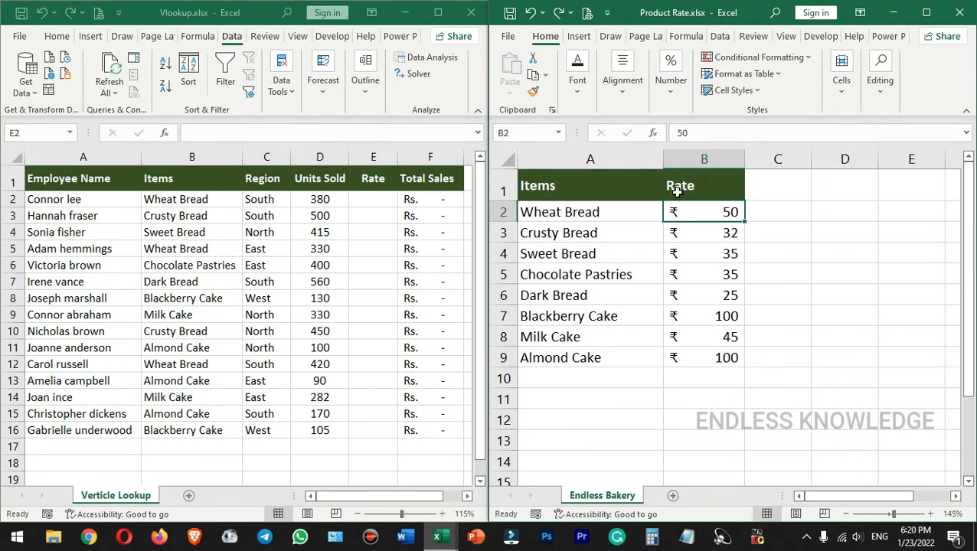
click(197, 198)
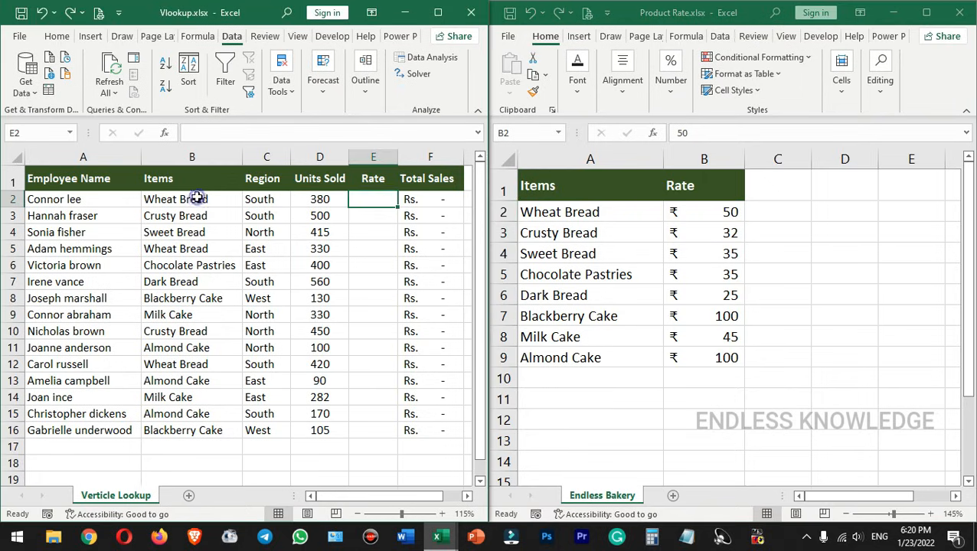
click(197, 198)
key(Right)
key(Right)
key(Right)
click(688, 16)
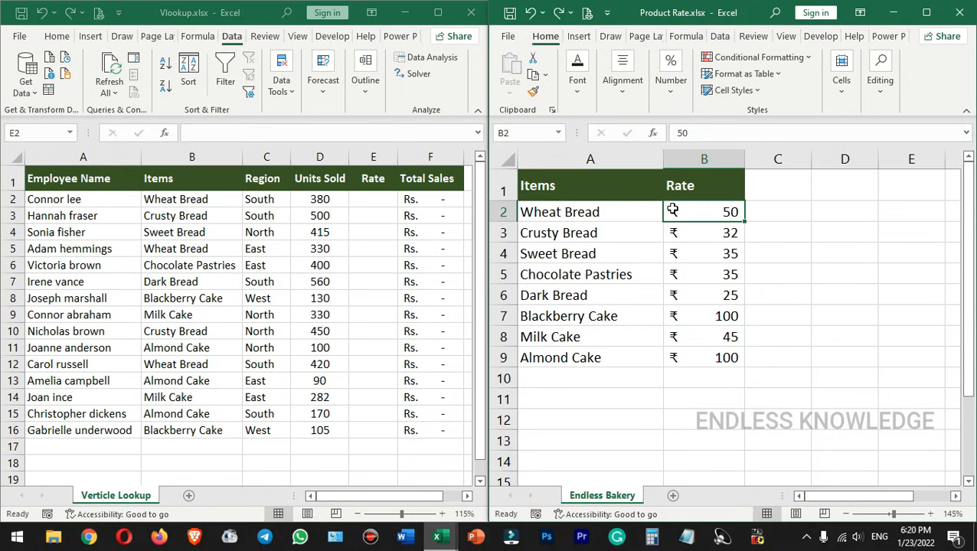
Step: Start a VLOOKUP formula in Rate cell E2 of Vlookup.xlsx with B2 as the lookup value
click(363, 203)
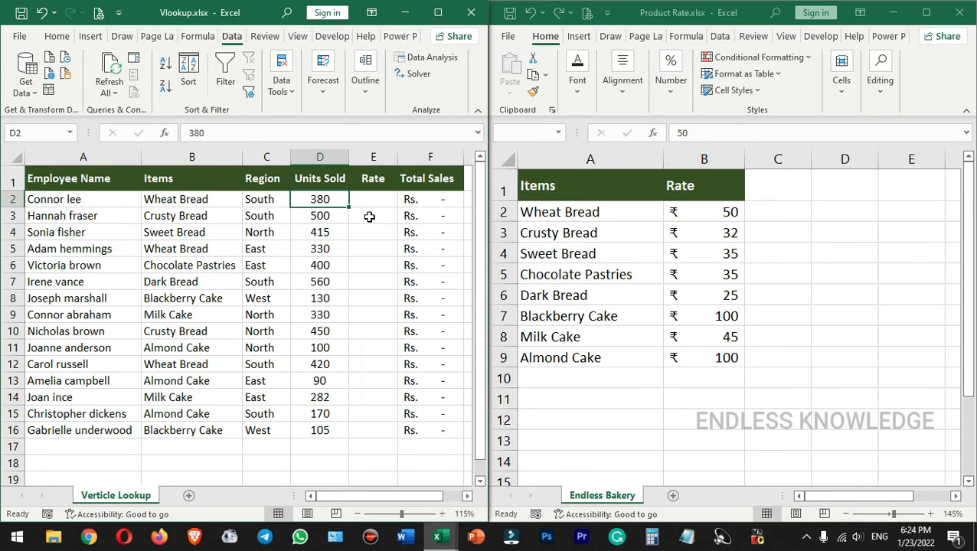
click(375, 199)
click(295, 133)
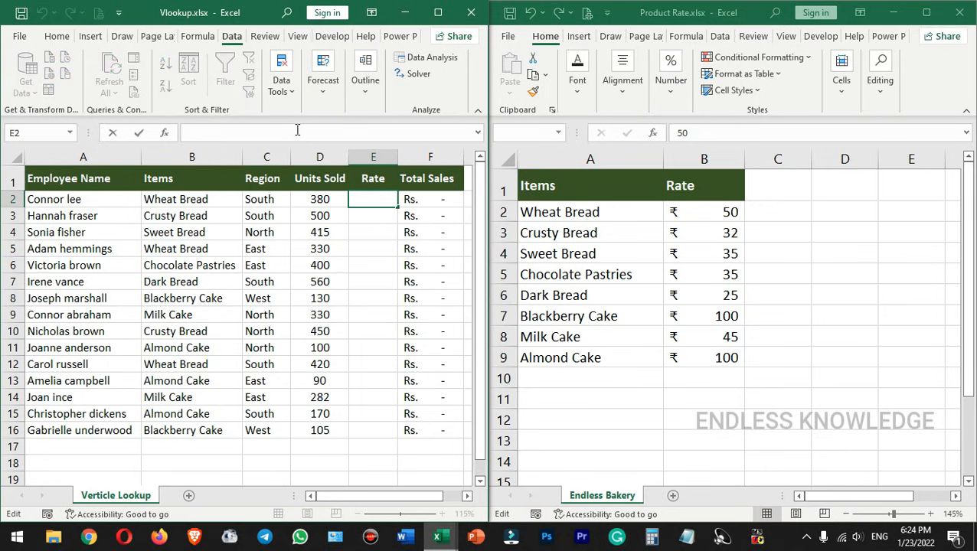
text(=vlo)
key(Tab)
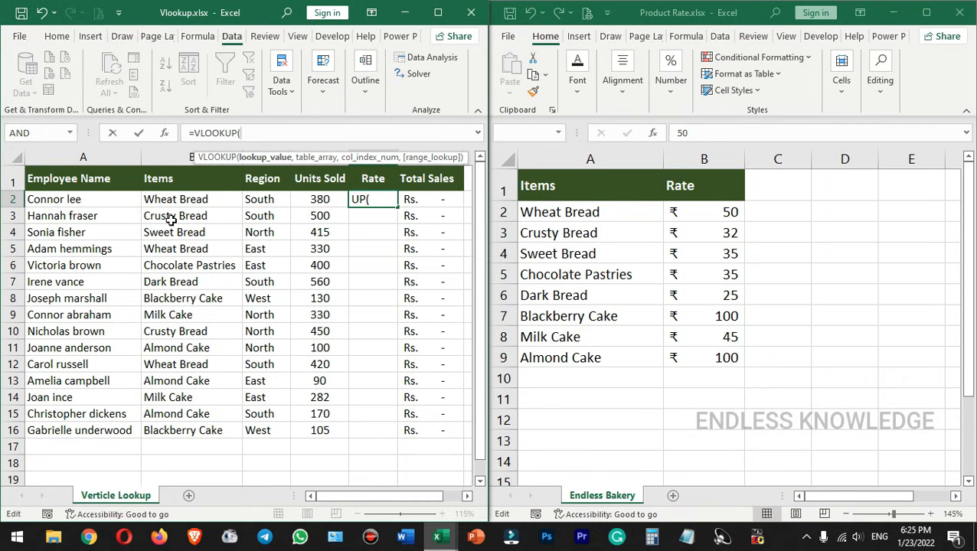
click(188, 200)
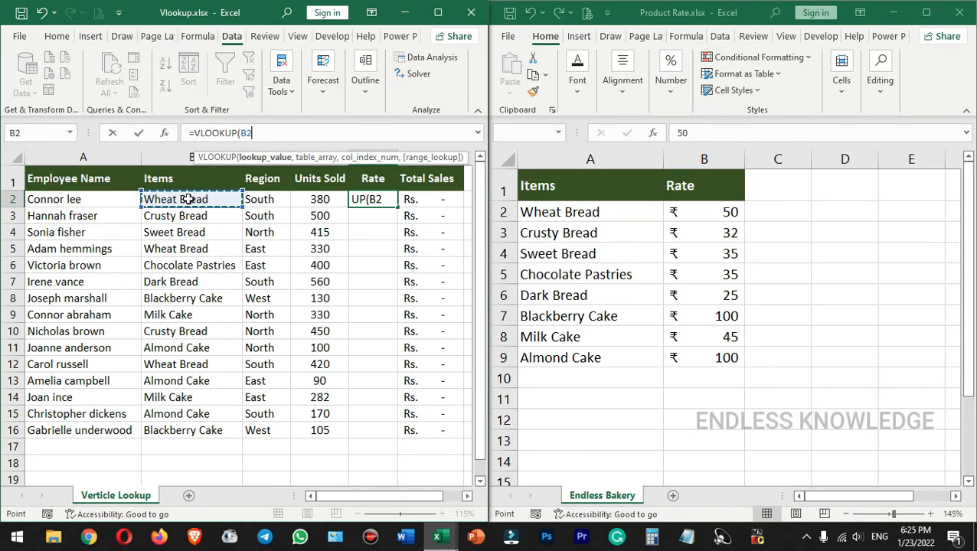
text(,)
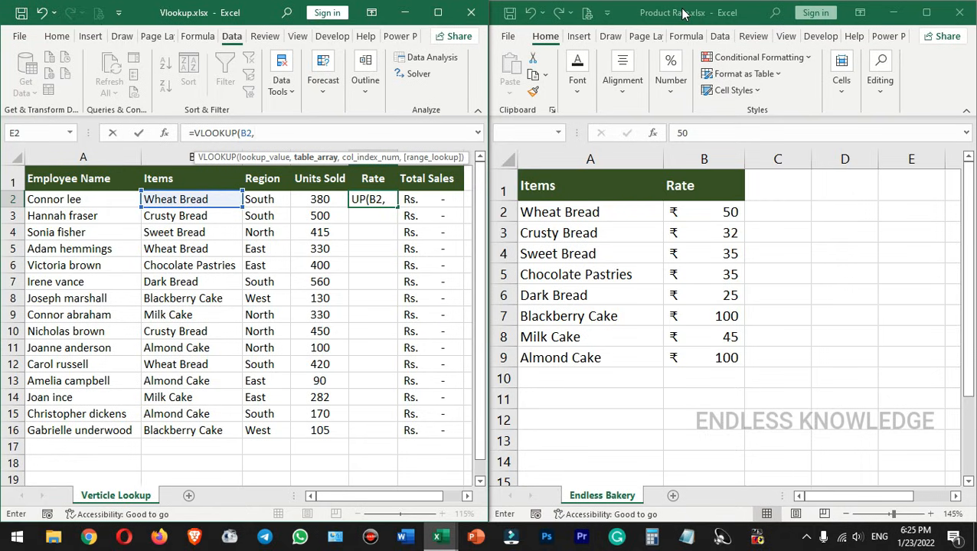
Step: Set the formula's table array to A2:B9 on the Endless Bakery sheet of Product Rate.xlsx, using absolute references
click(725, 15)
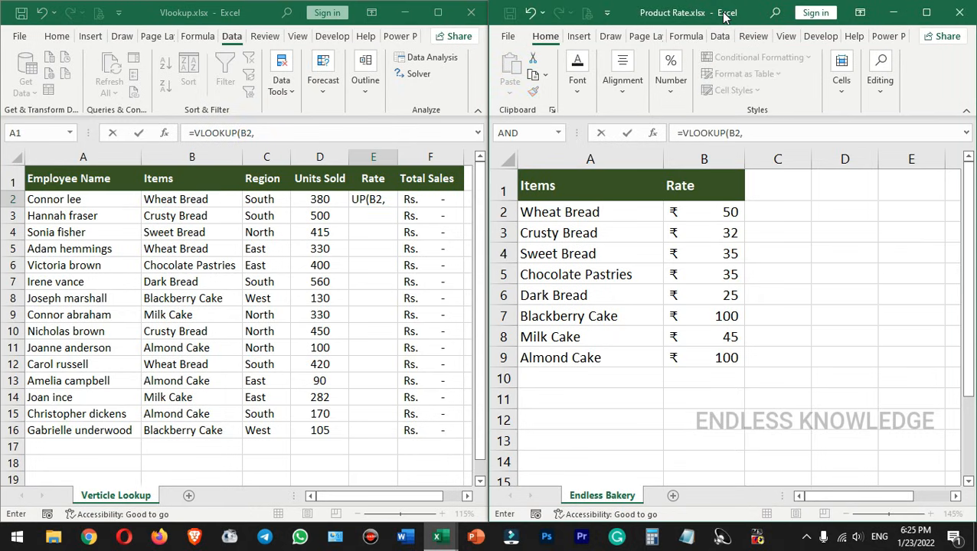
drag(552, 213, 703, 357)
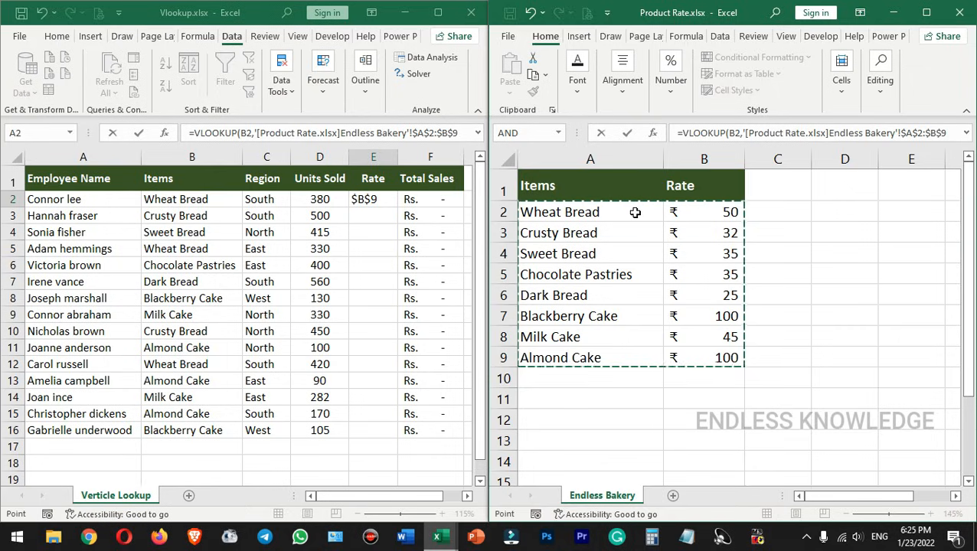
click(238, 12)
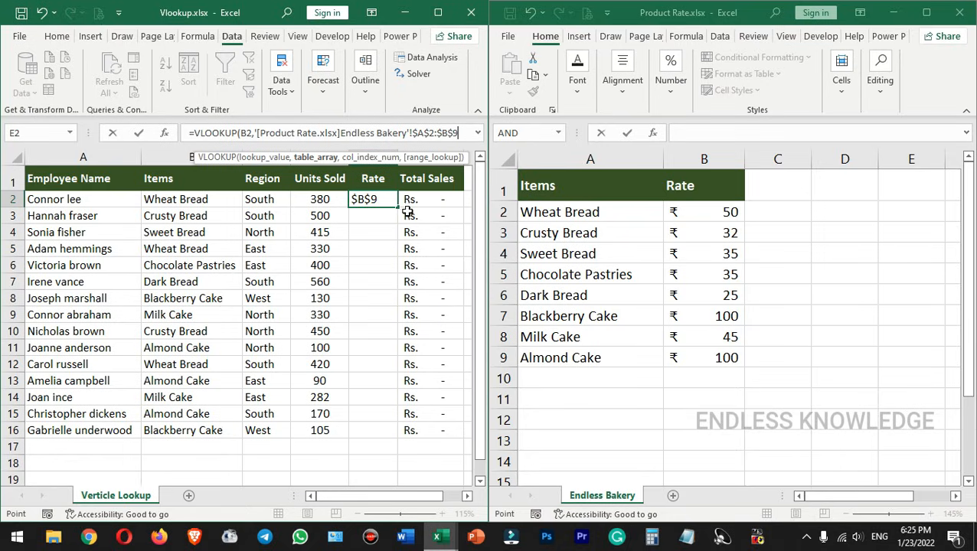
text(,)
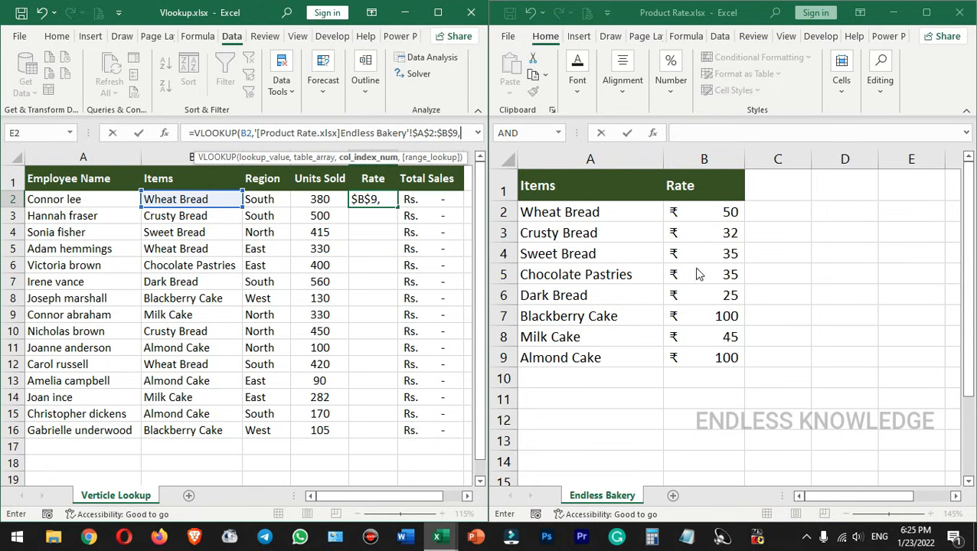
Step: Complete the VLOOKUP formula in E2 with column index 2 and FALSE for an exact match
text(2,)
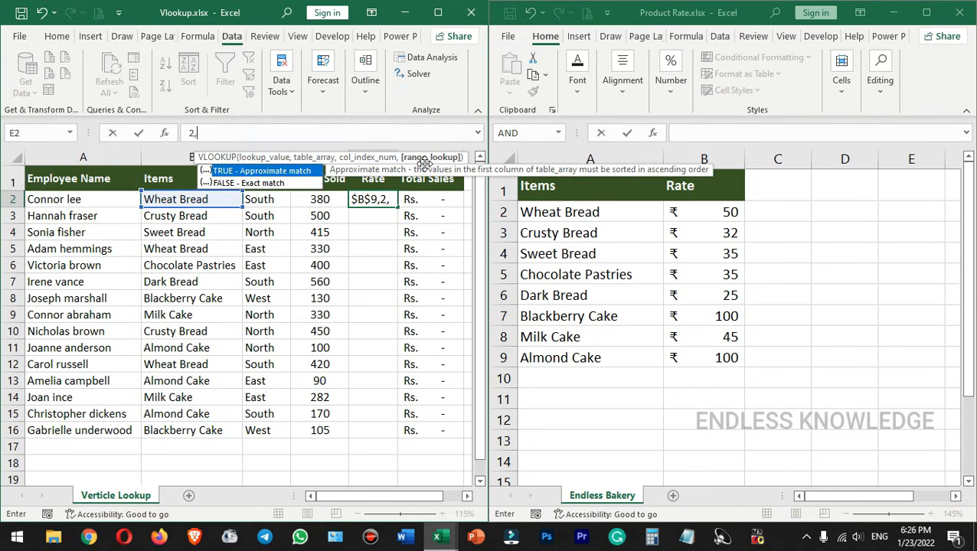
key(Down)
key(Tab)
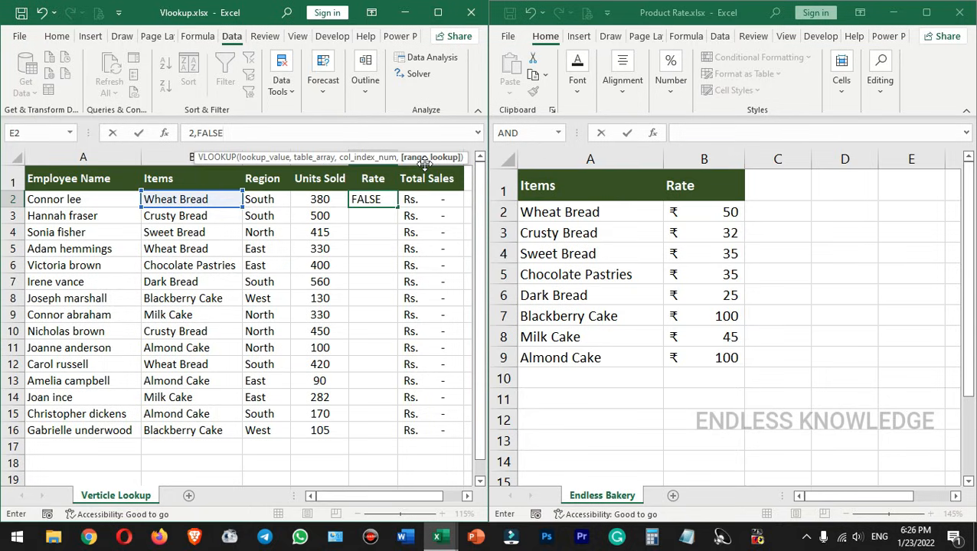
text())
key(Return)
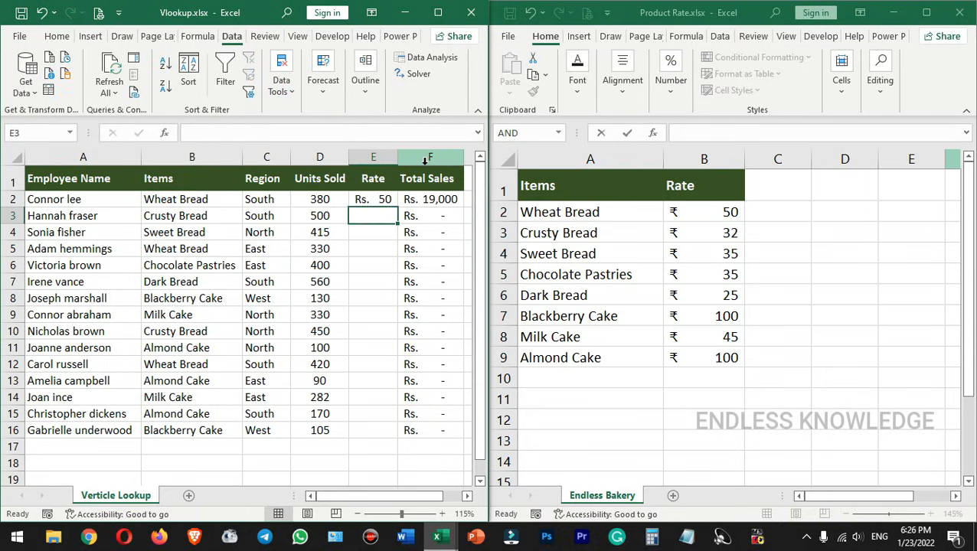
Step: Fill the VLOOKUP formula from E2 down the Rate column through E16 and review the filled cells
click(378, 199)
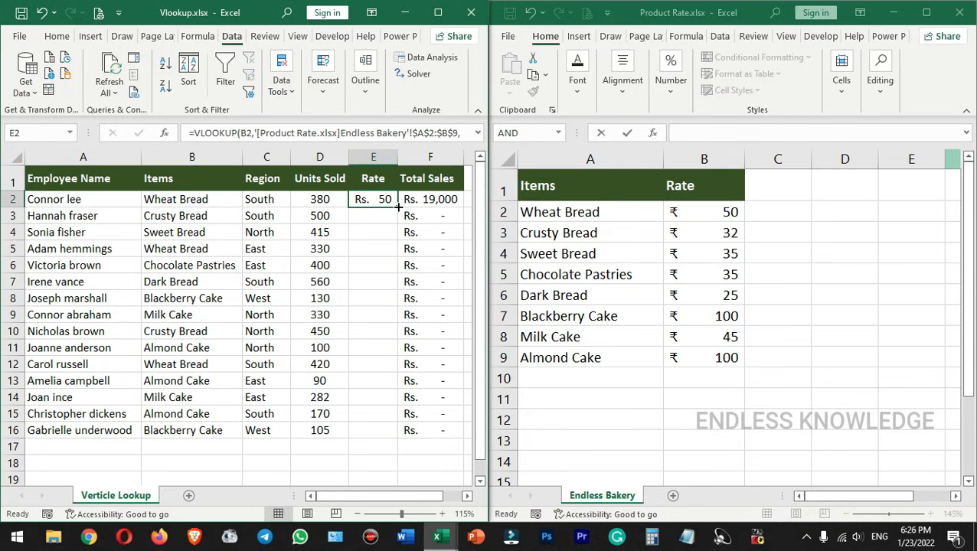
double_click(397, 207)
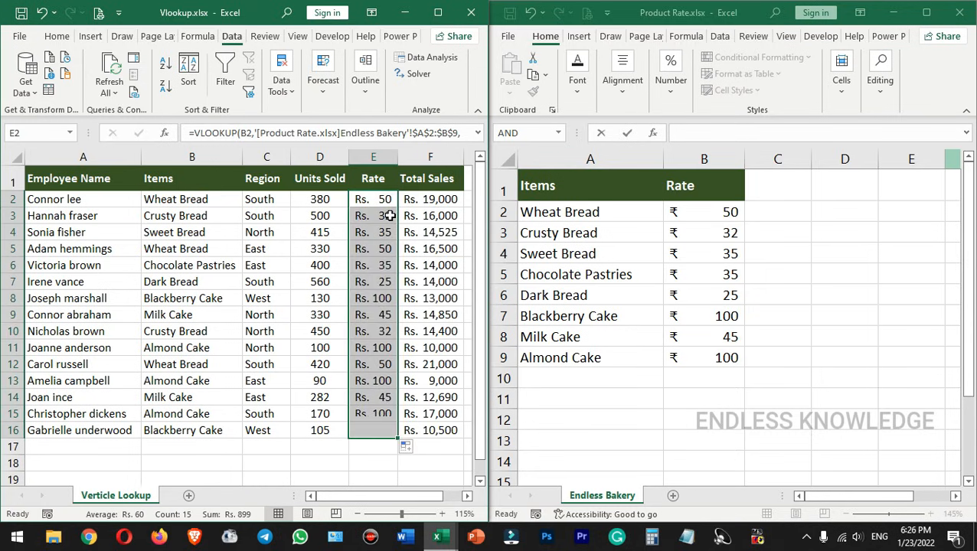
click(698, 217)
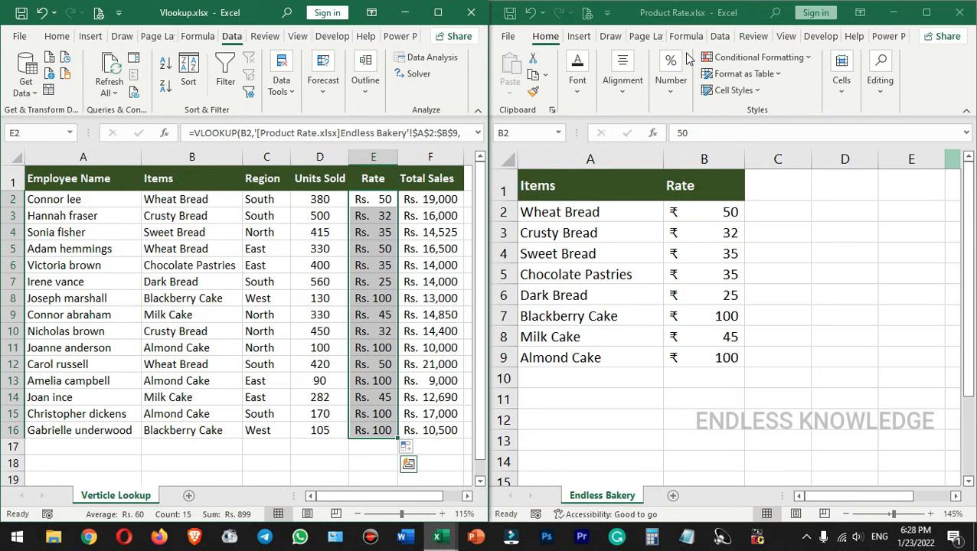
click(691, 8)
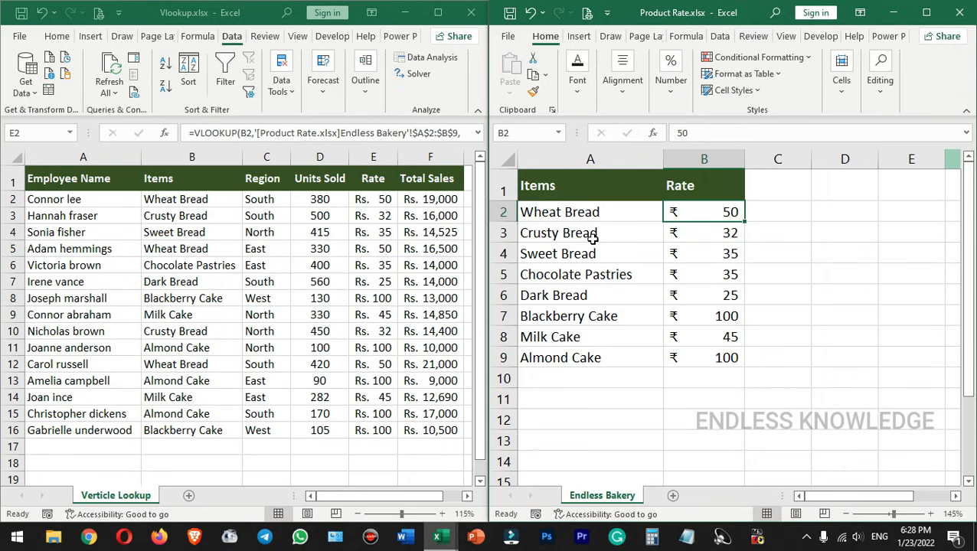
click(375, 204)
key(ctrl+shift+Down)
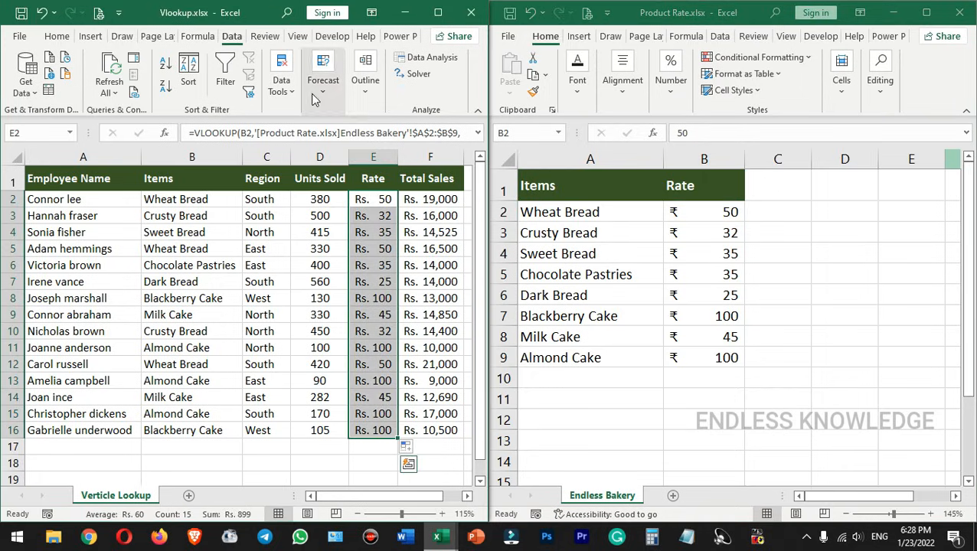
click(365, 229)
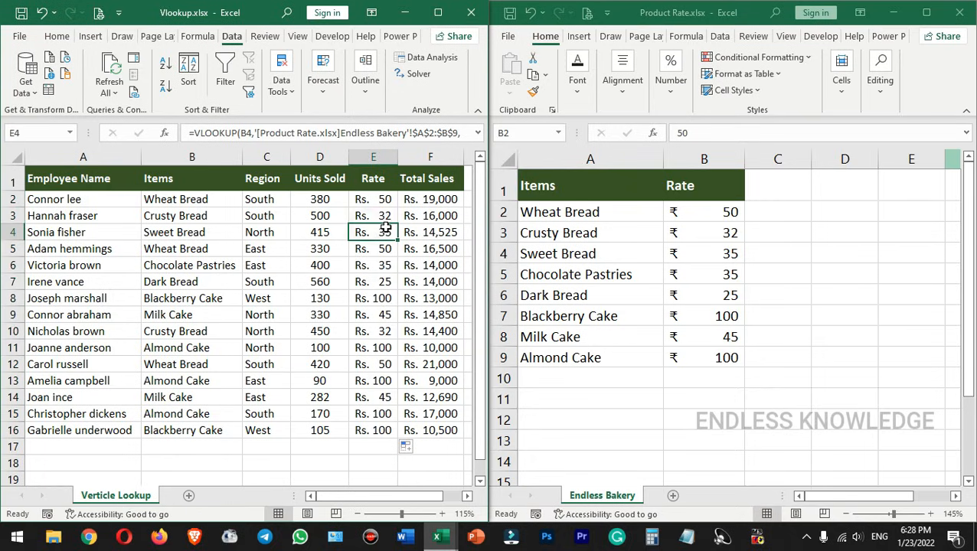
Step: Set the Wheat Bread rate in Product Rate.xlsx to 37 and check the linked rates in Vlookup.xlsx
click(706, 214)
key(Delete)
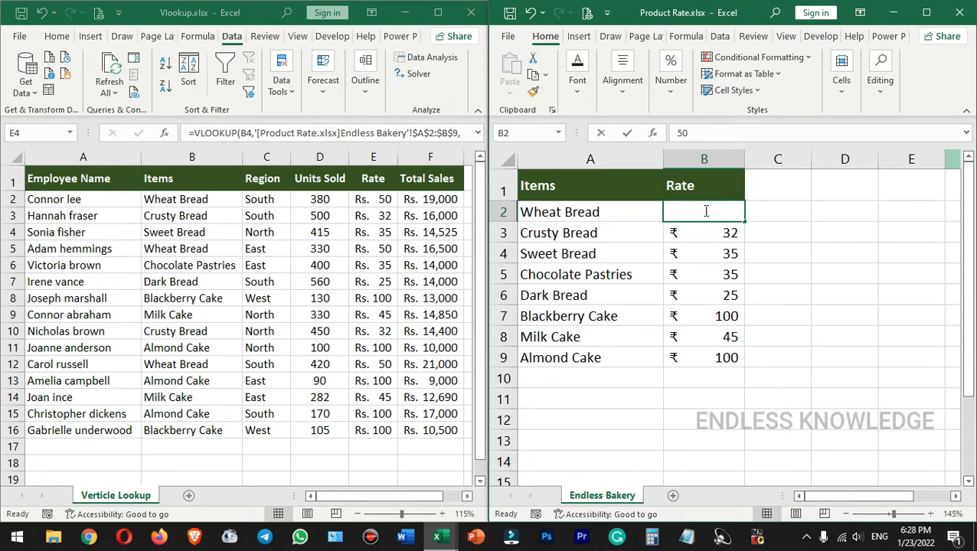
text(37)
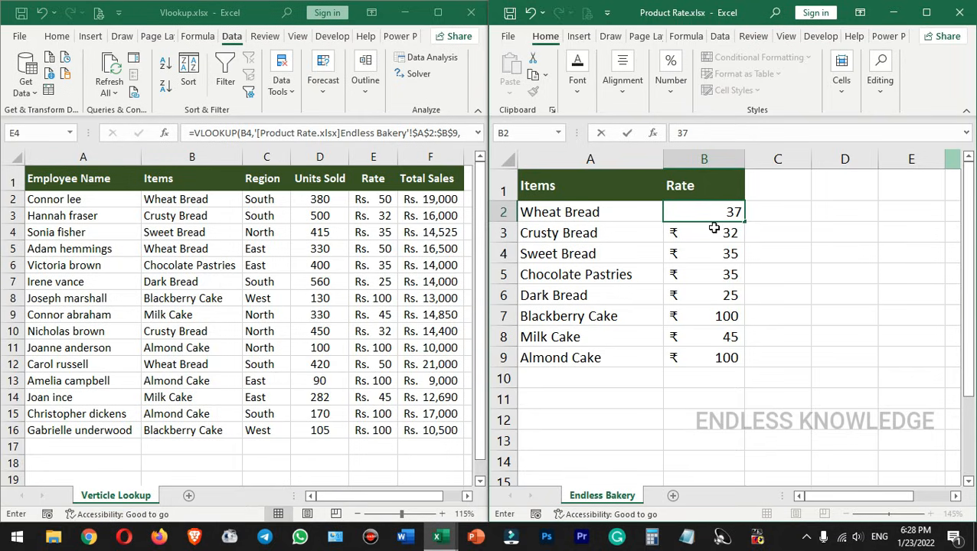
click(710, 230)
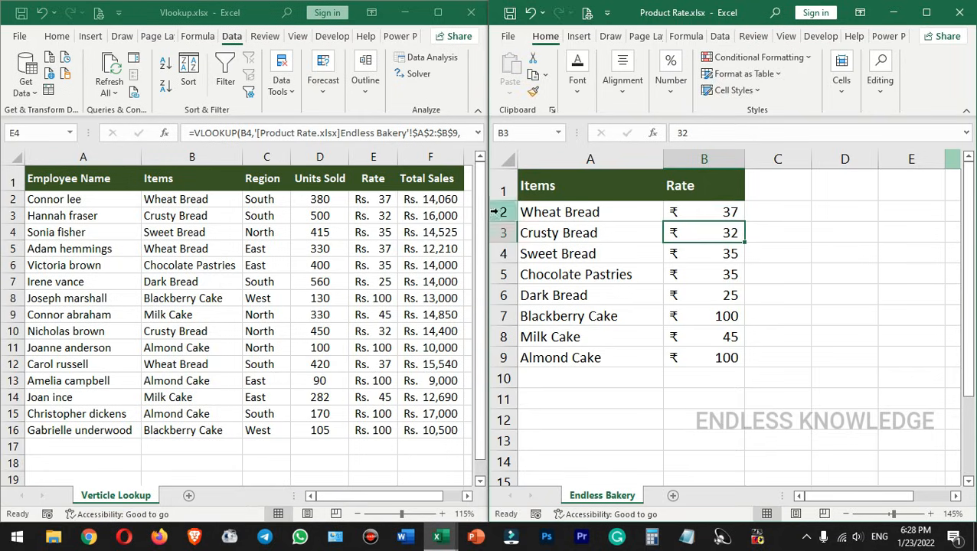
click(364, 199)
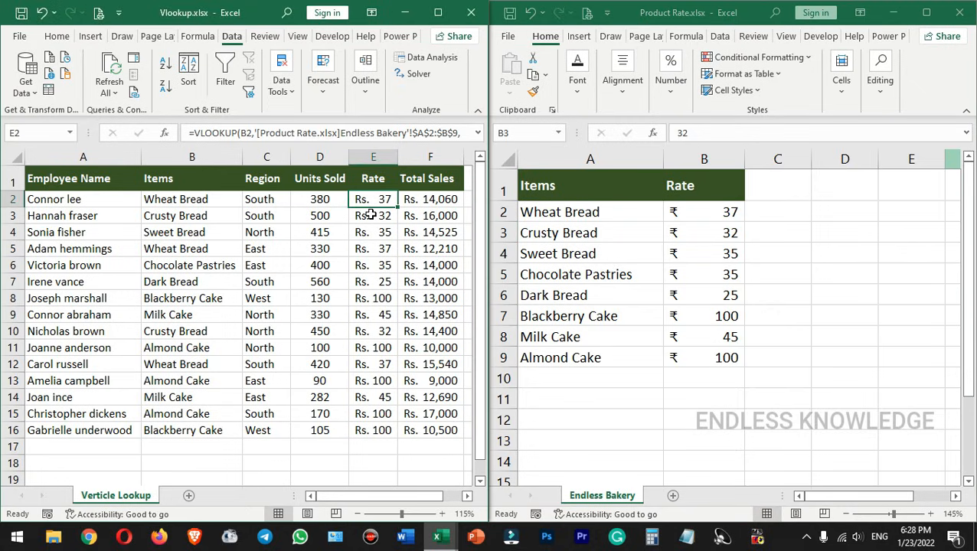
click(366, 219)
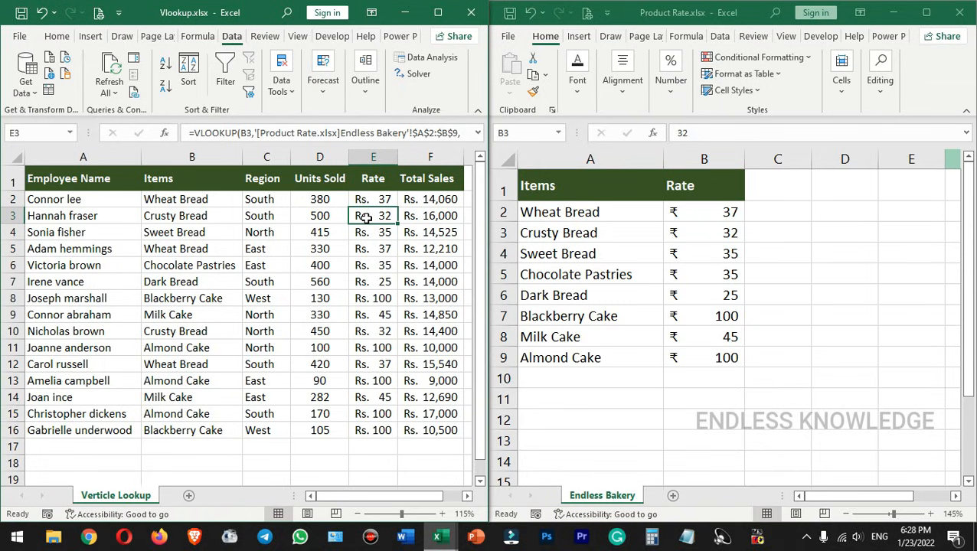
Step: Close Product Rate.xlsx with its changes saved, and maximize the Vlookup.xlsx window
click(958, 14)
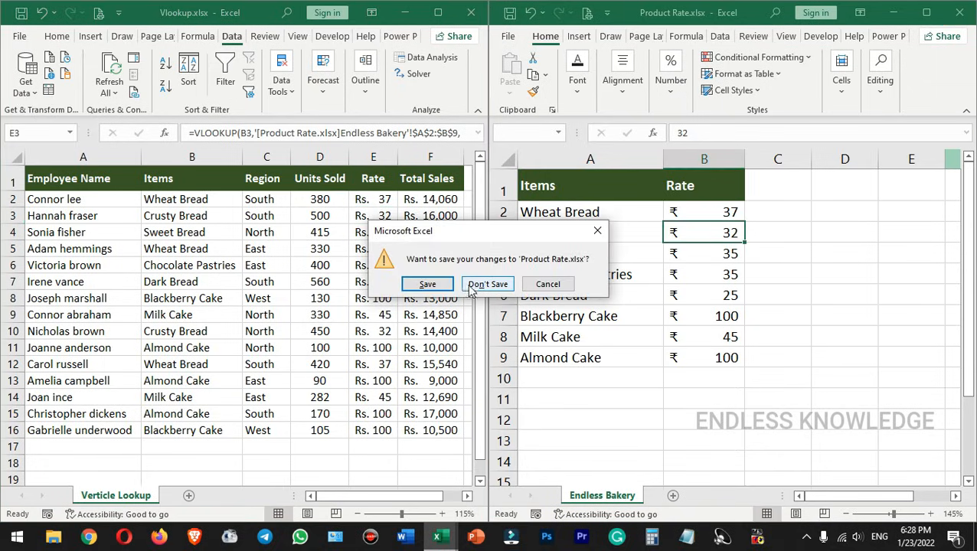
click(428, 287)
click(447, 13)
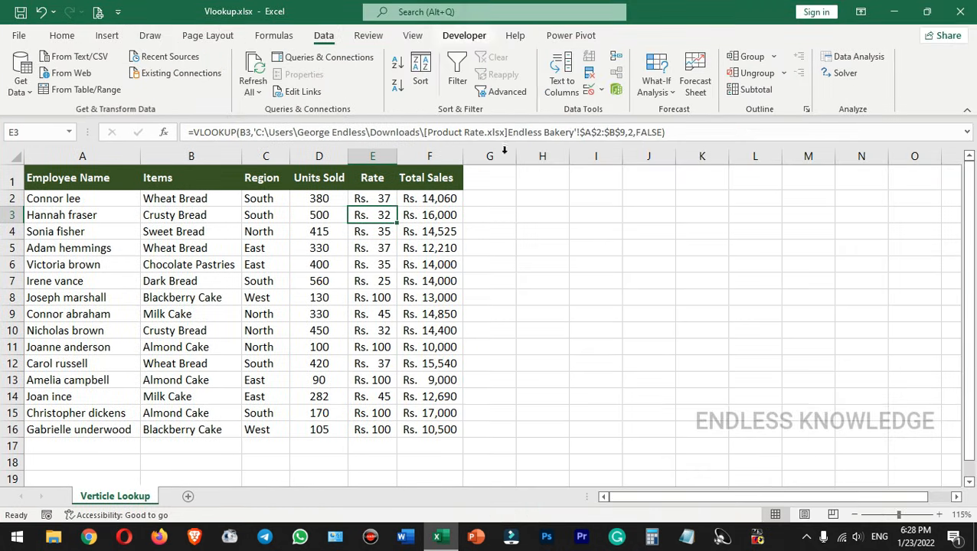
scroll(546, 294, up, 1)
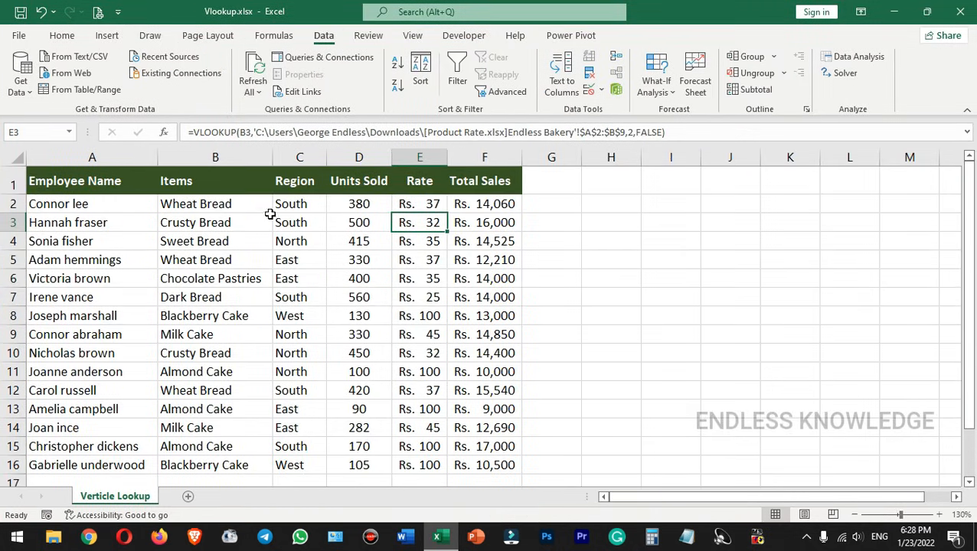
click(206, 204)
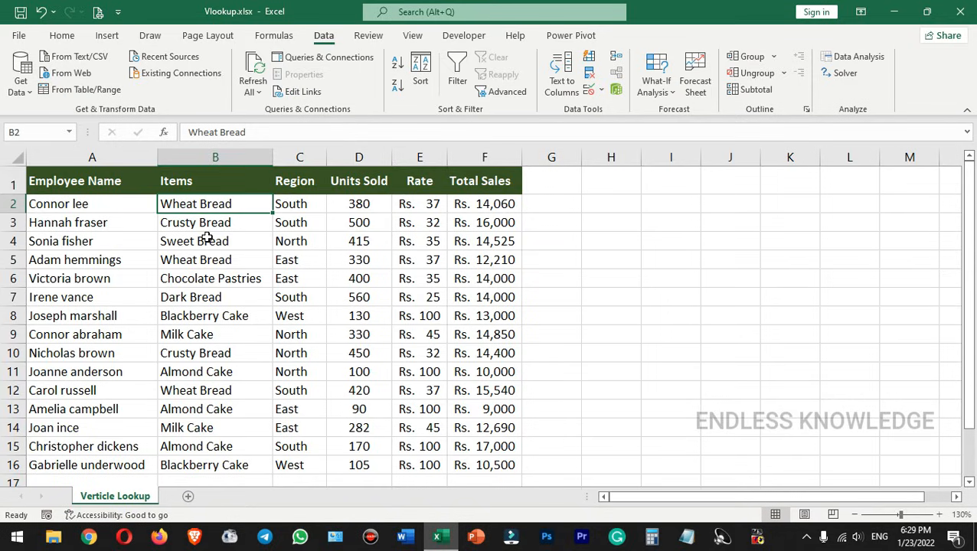
Step: Copy the Sweet Bread item from B4 into B2 and check the looked-up rate in E2
click(206, 240)
key(ctrl+c)
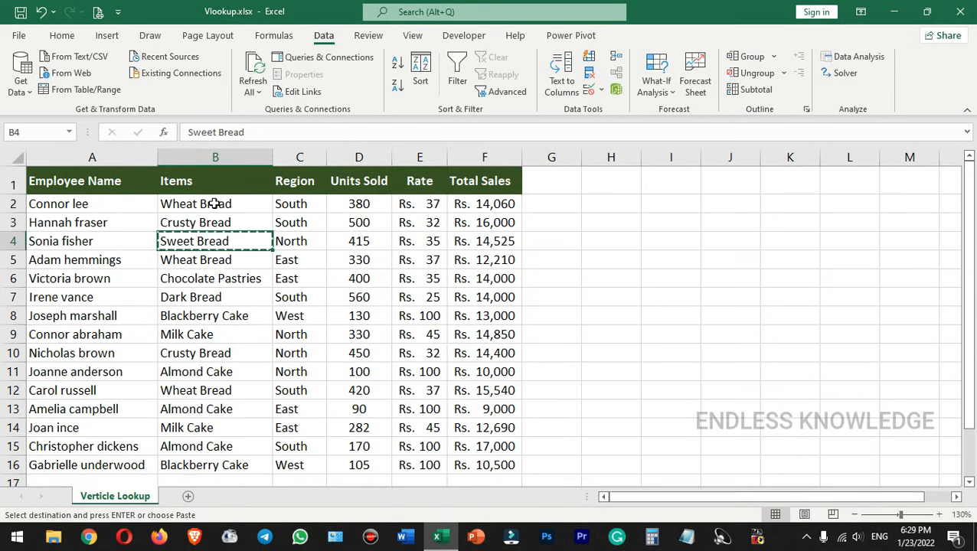
click(215, 203)
key(ctrl+v)
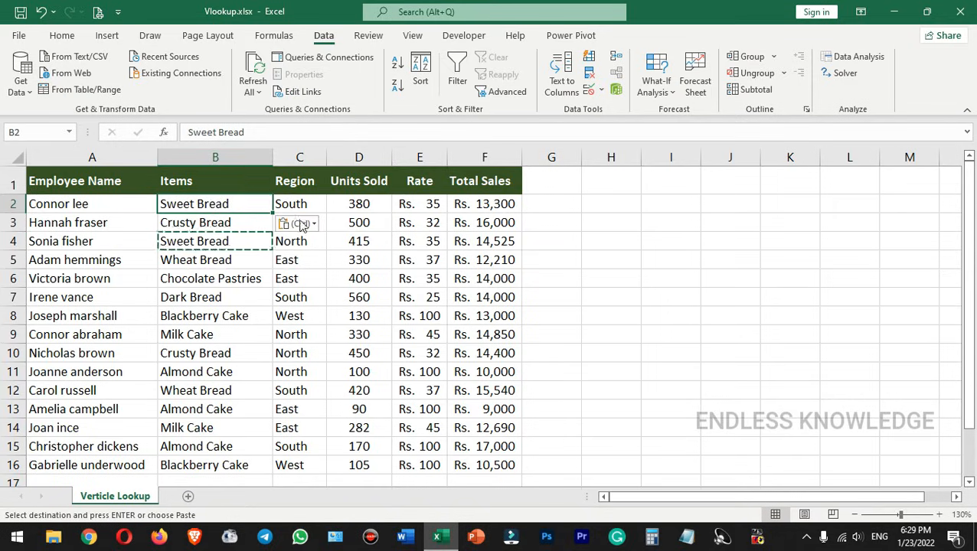
click(416, 203)
key(Escape)
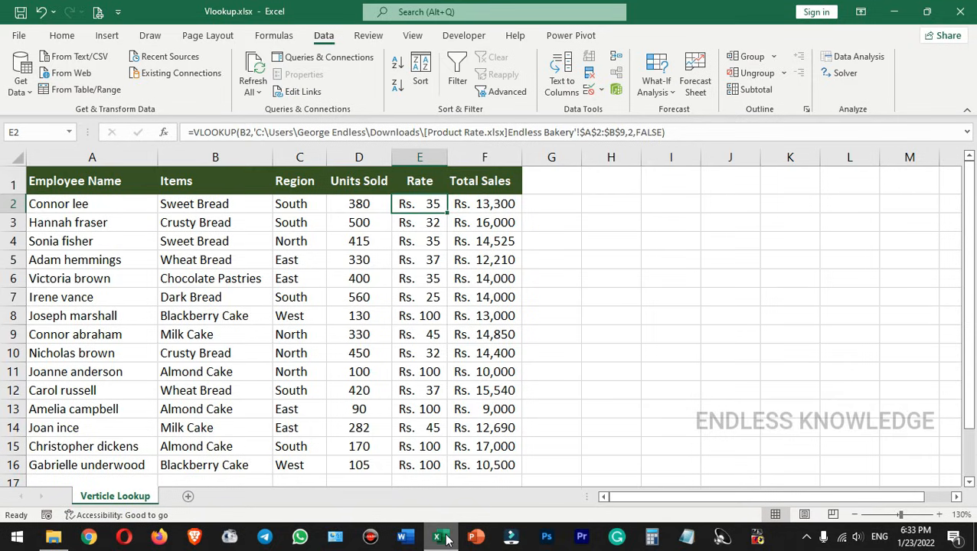
Step: Open Product Rate.xlsx from the Downloads folder alongside Vlookup.xlsx
mouse_move(448, 539)
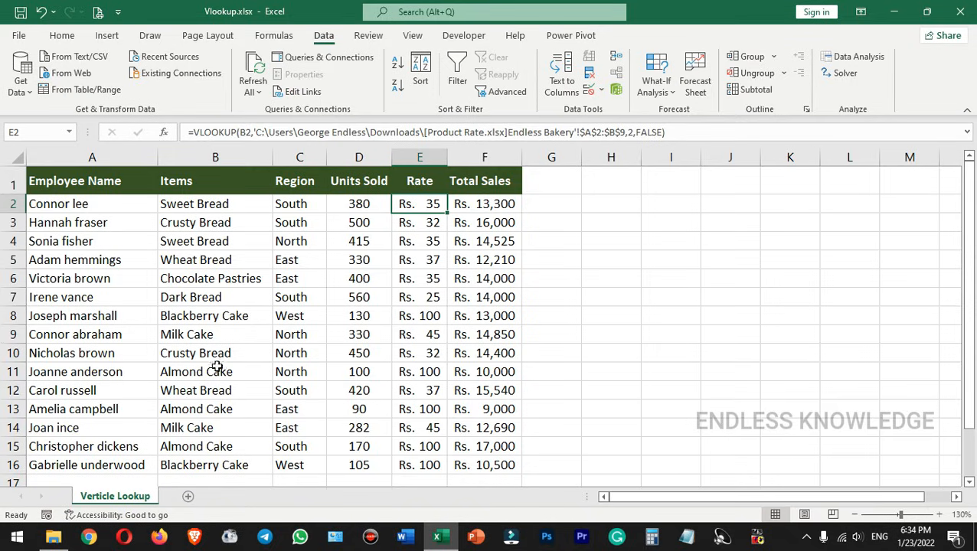
click(53, 536)
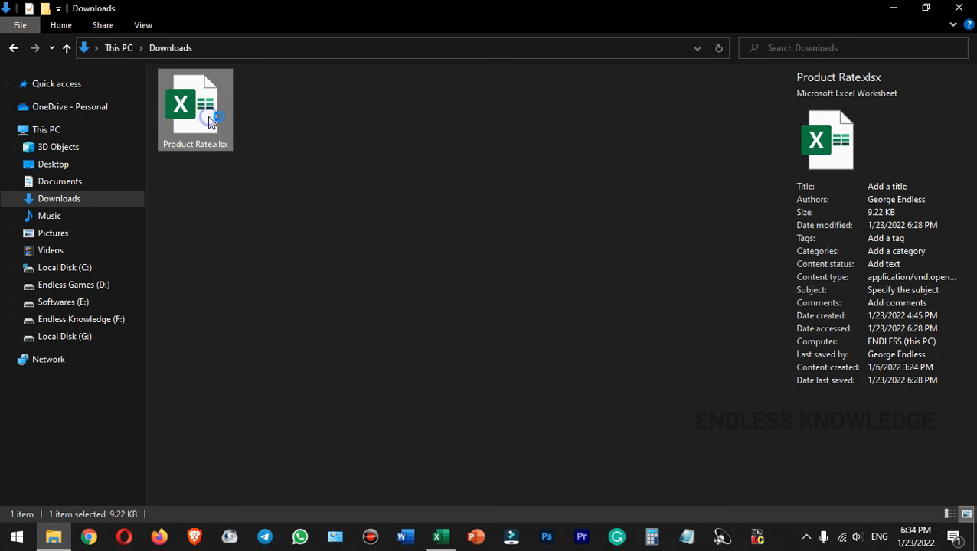
key(alt+Tab)
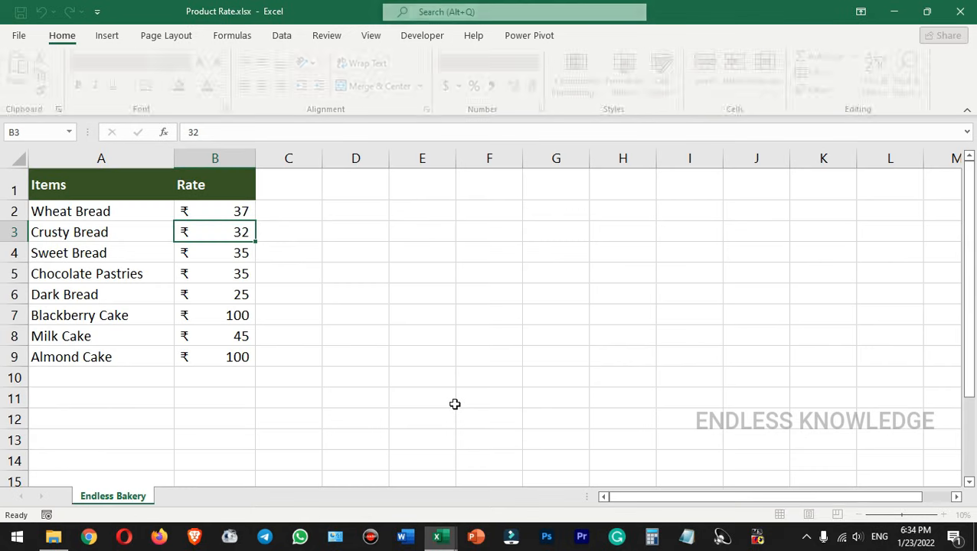
click(357, 468)
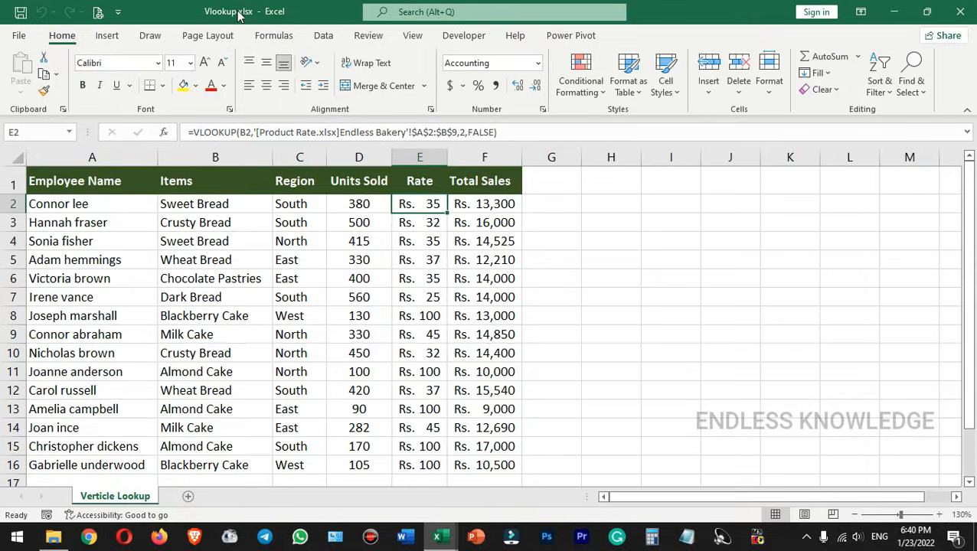
Step: Close Vlookup.xlsx with its changes saved, and close Product Rate.xlsx
click(972, 4)
click(426, 287)
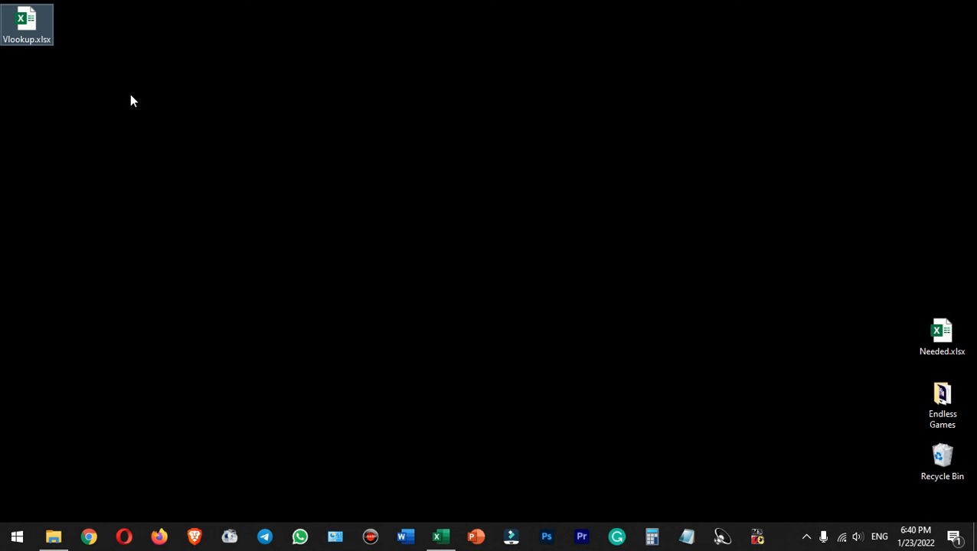
click(438, 533)
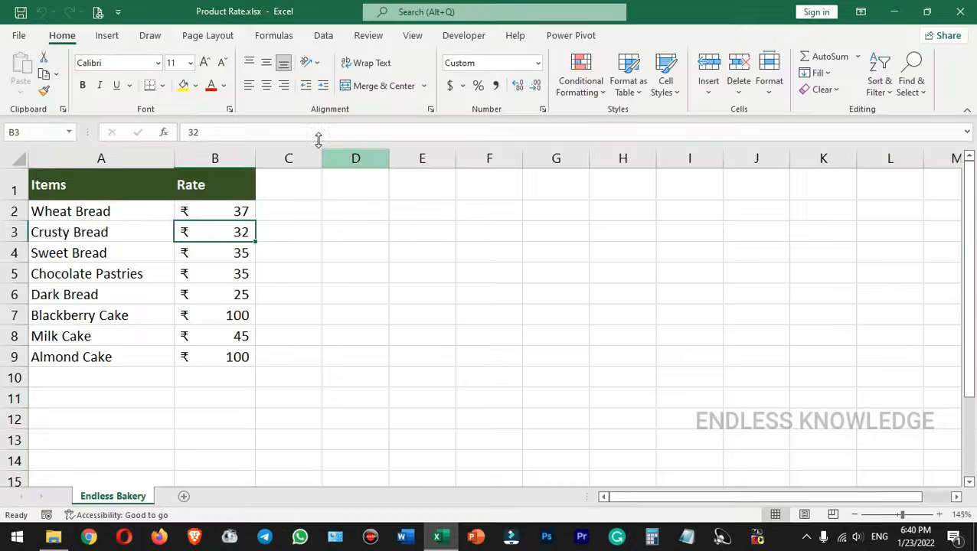
click(961, 10)
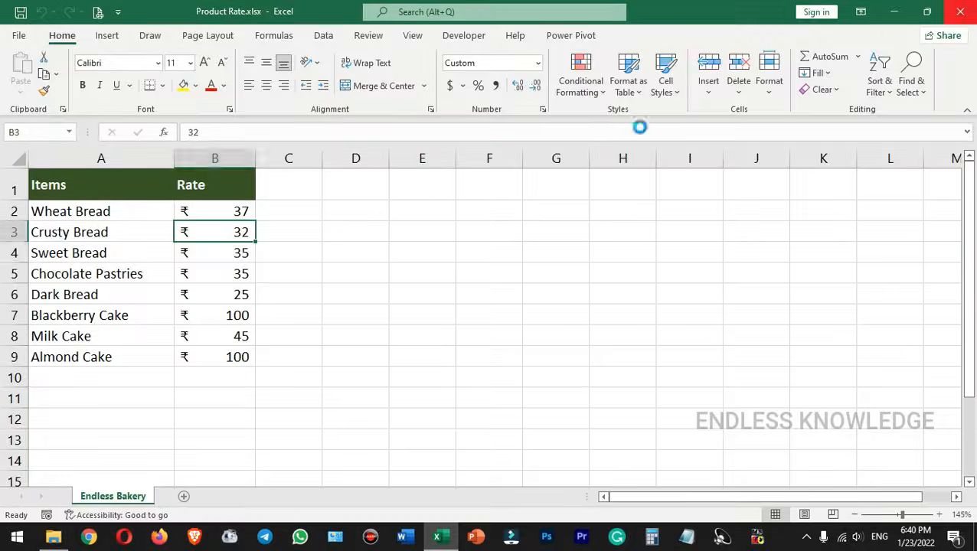
Step: Move Product Rate.xlsx from the Downloads folder to the desktop and close the folder window
click(54, 538)
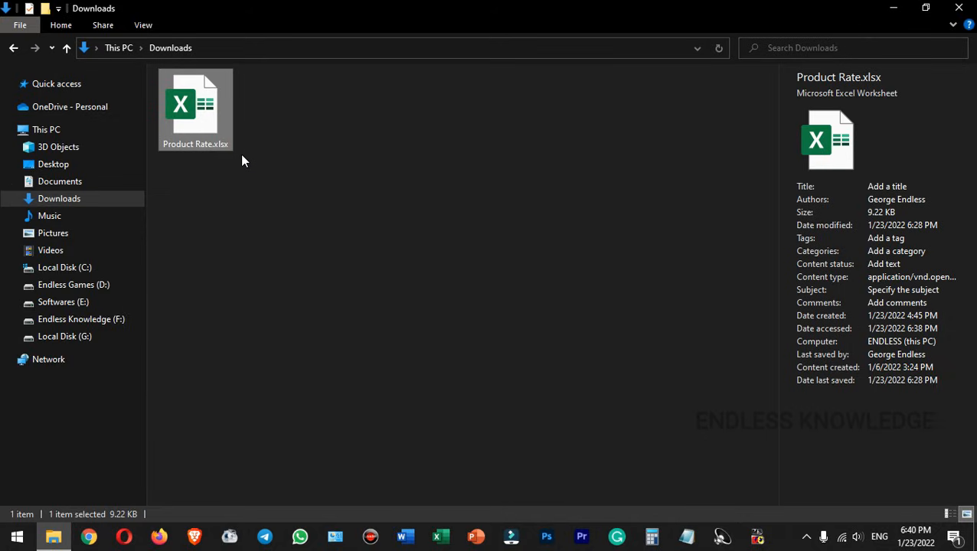
click(262, 181)
click(207, 128)
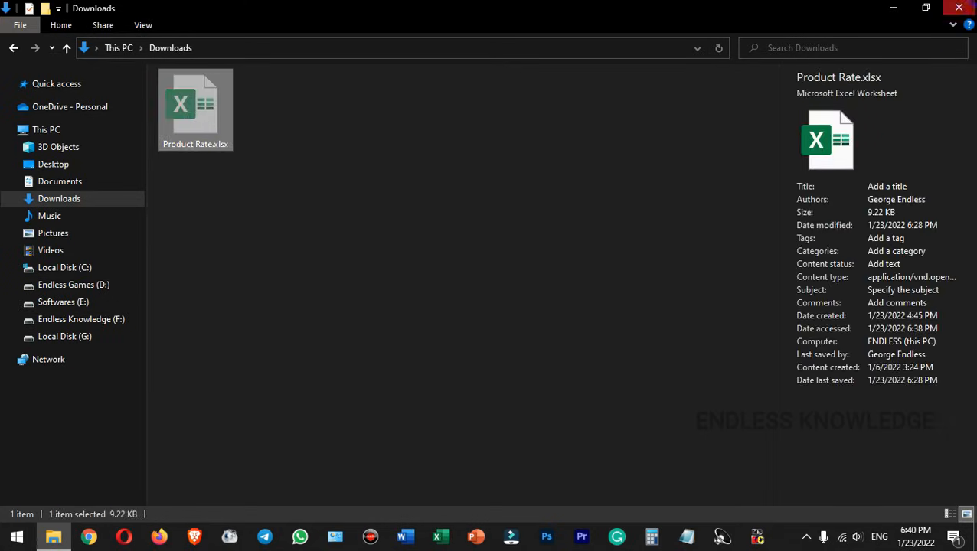
click(959, 7)
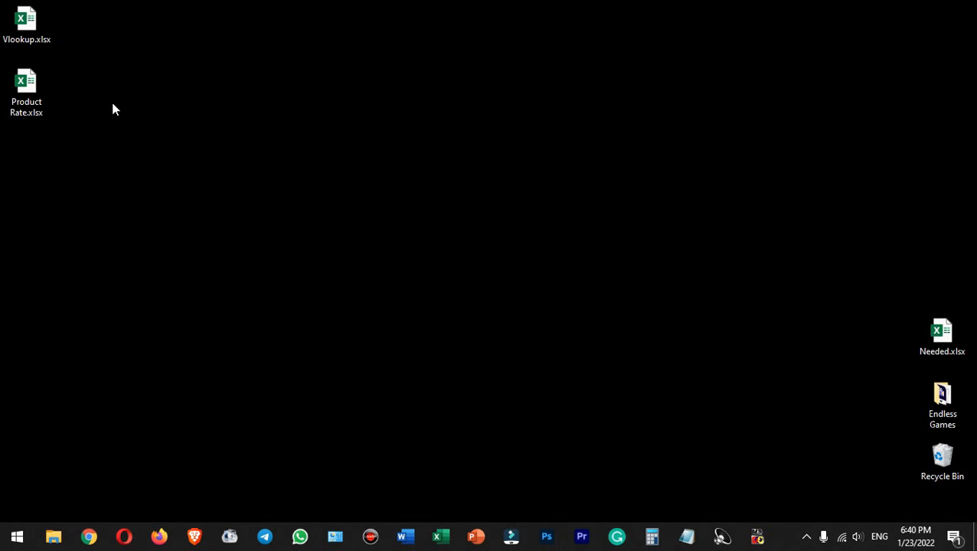
Step: Reopen Vlookup.xlsx from the desktop, try to update its external links, and continue without updating them
double_click(31, 23)
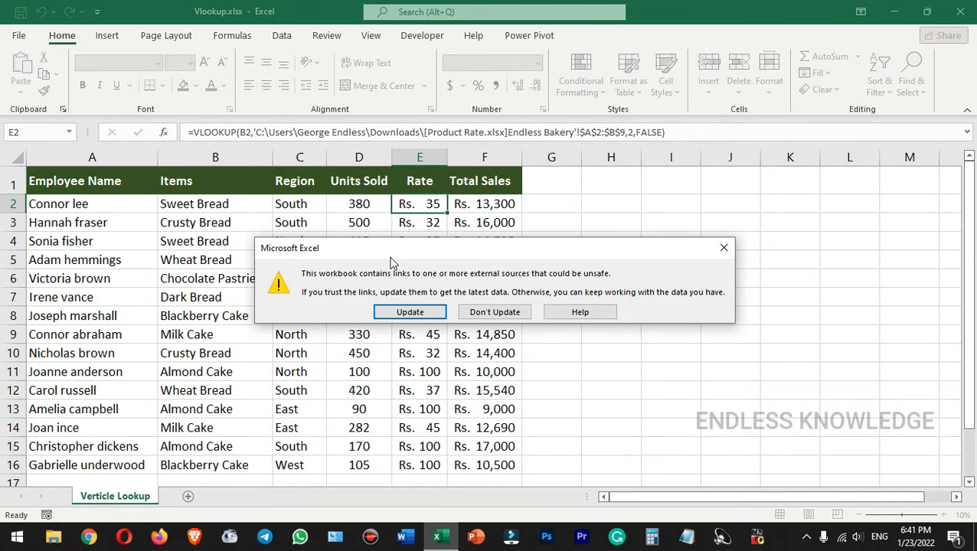
click(409, 313)
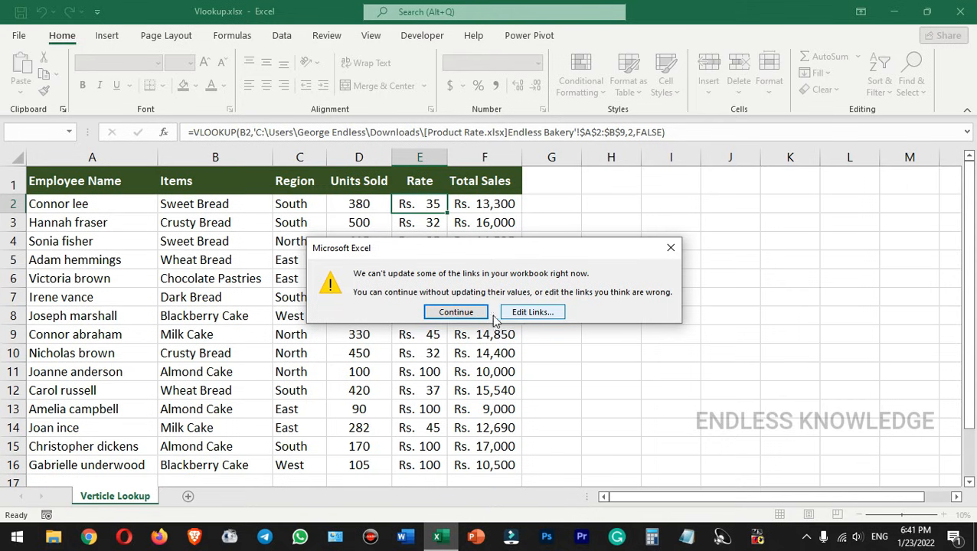
click(454, 314)
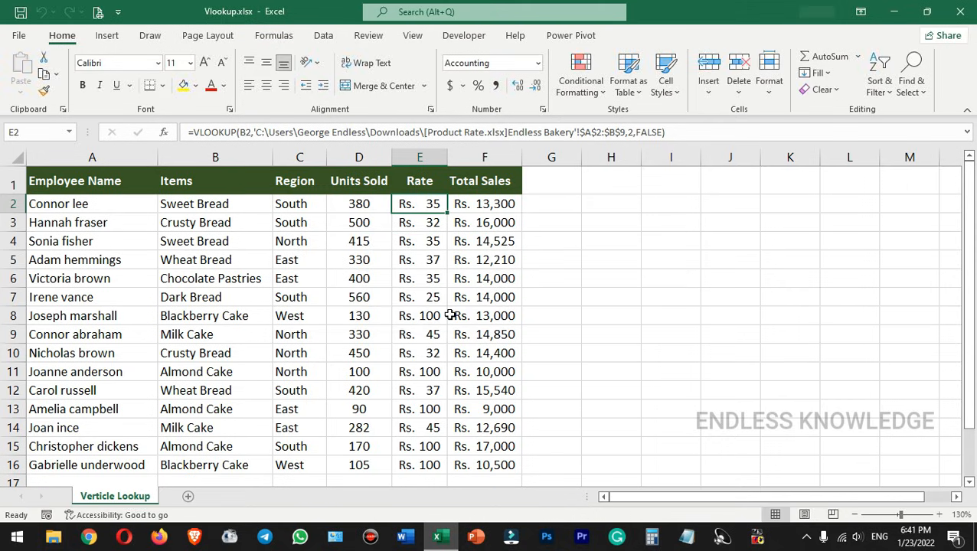
Step: Open the link settings of Vlookup.xlsx and check the status of the Product Rate.xlsx link
click(323, 39)
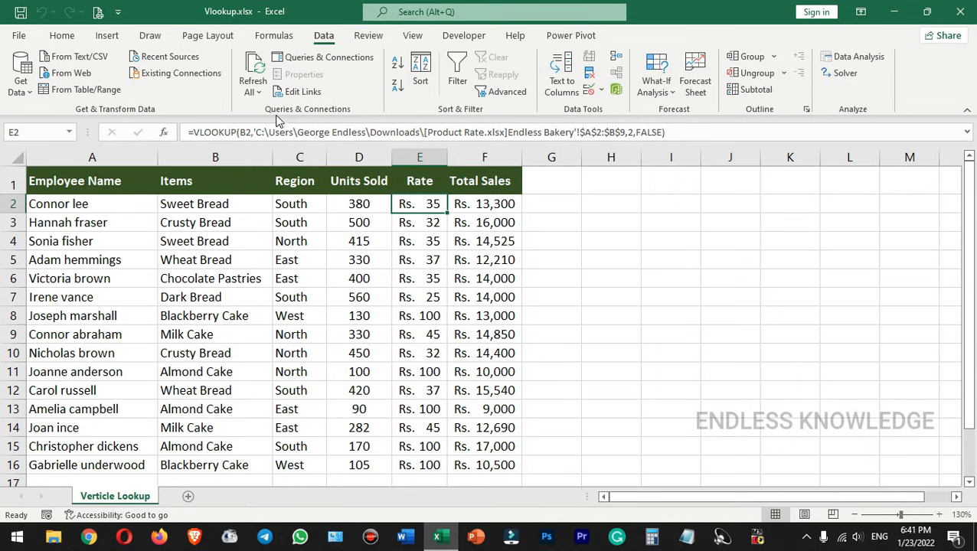
click(311, 94)
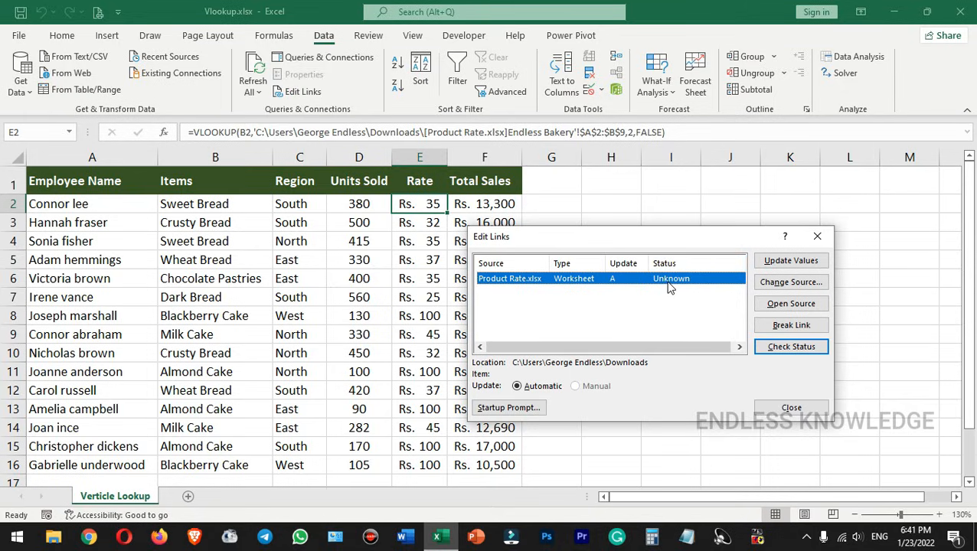
click(778, 347)
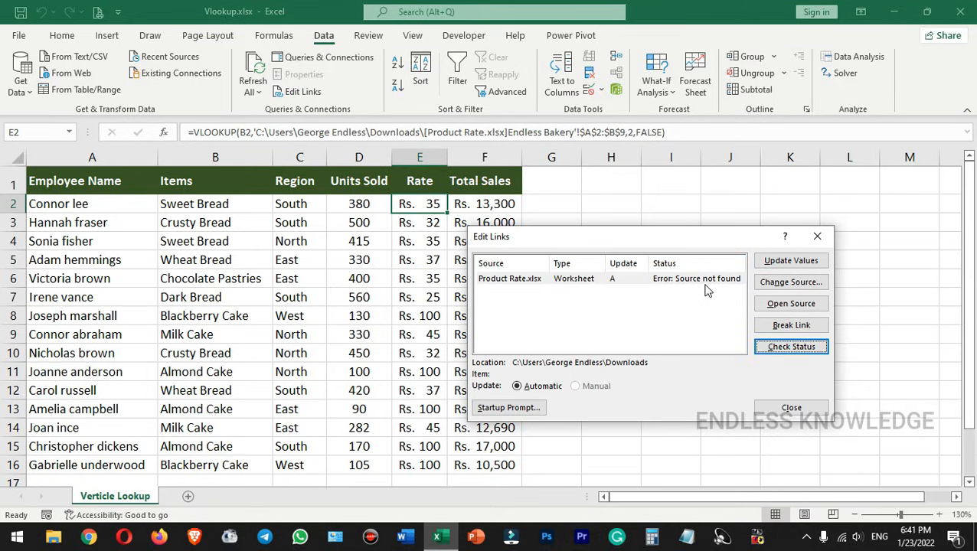
Step: Change the link's source to Product Rate.xlsx on the Desktop and close the link settings
click(786, 284)
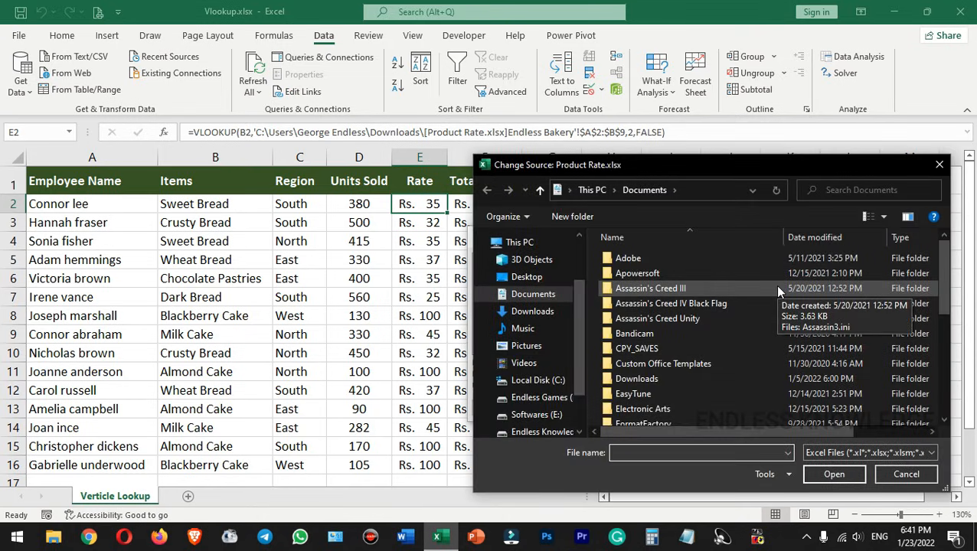
click(541, 281)
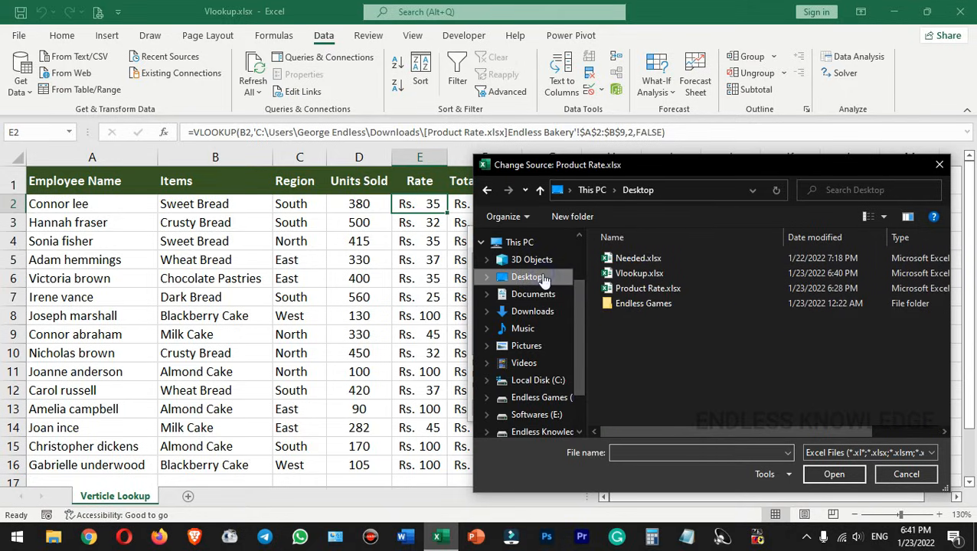
click(668, 289)
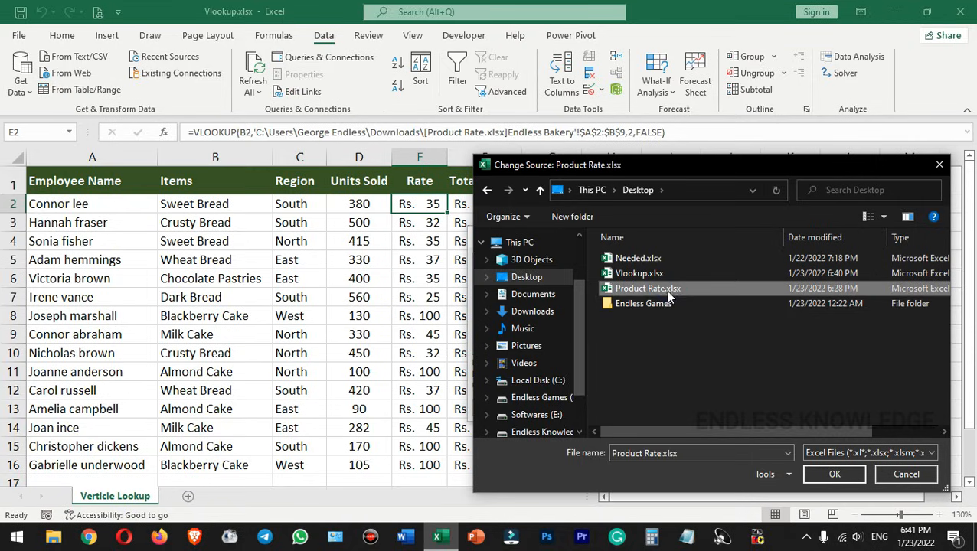
click(833, 474)
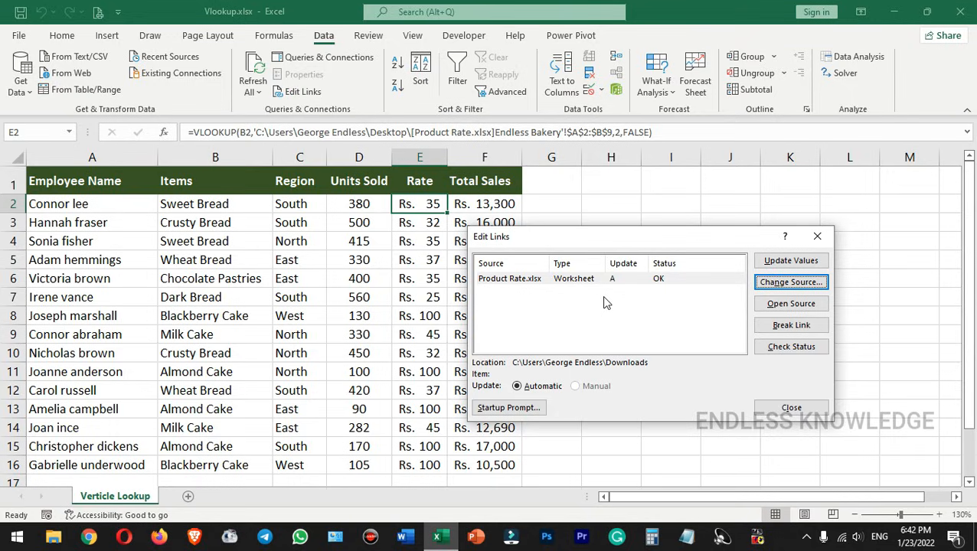
key(Escape)
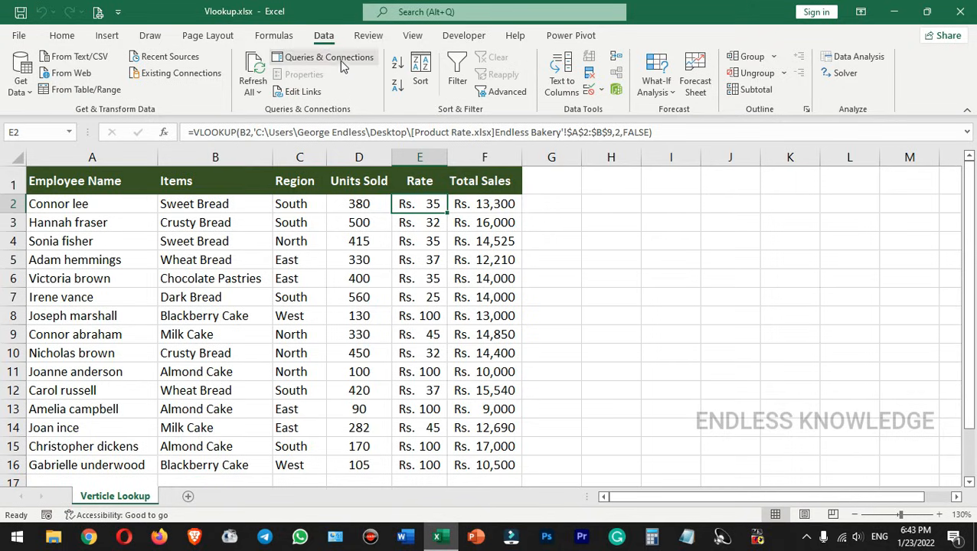
Step: Open the linked source workbook Product Rate.xlsx from the link settings of Vlookup.xlsx
click(314, 92)
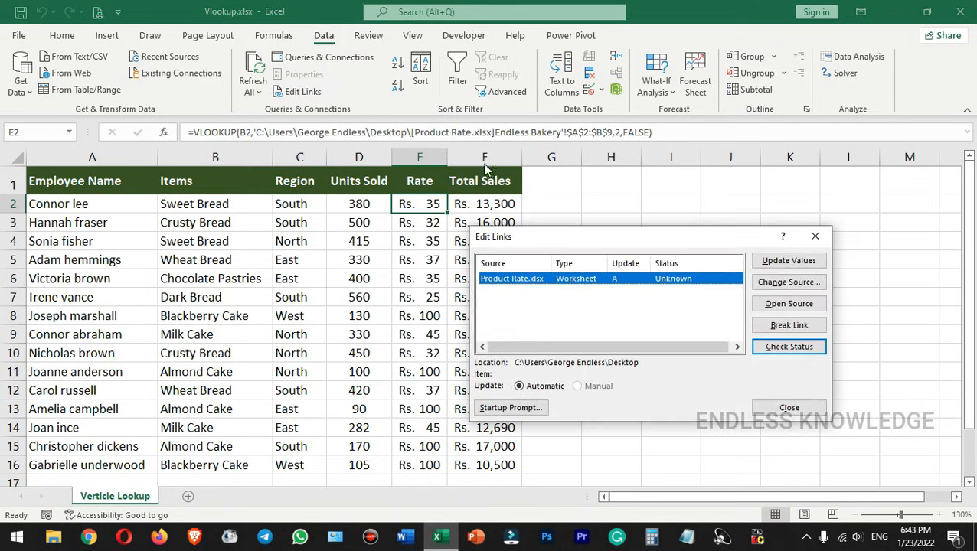
click(789, 304)
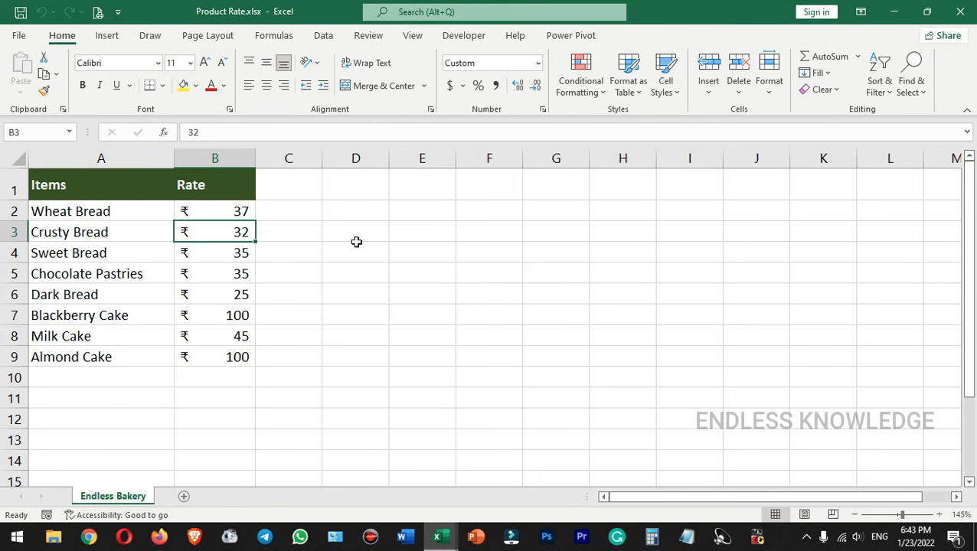
Step: Break the link to Product Rate.xlsx in Vlookup.xlsx, close the link settings, and inspect Rate cells E5 and E7
click(323, 35)
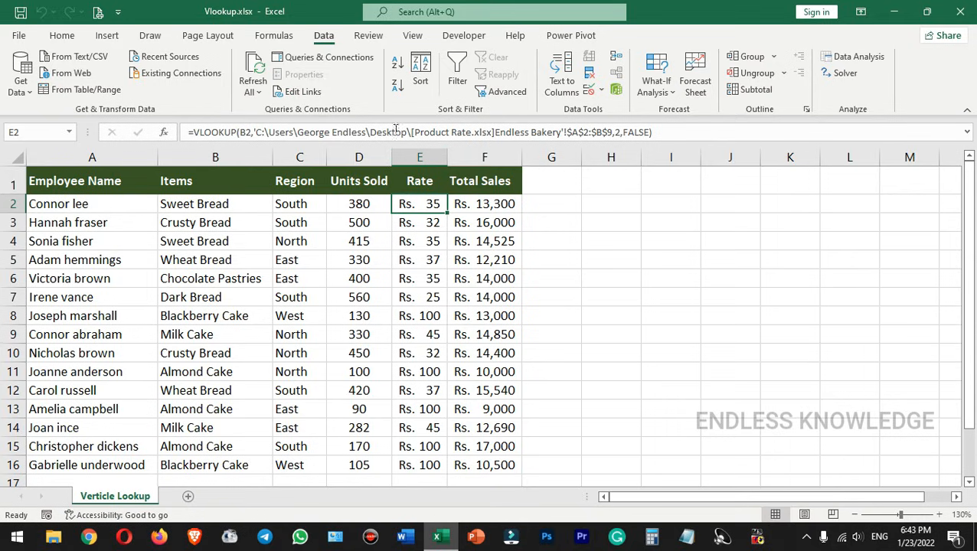
click(305, 93)
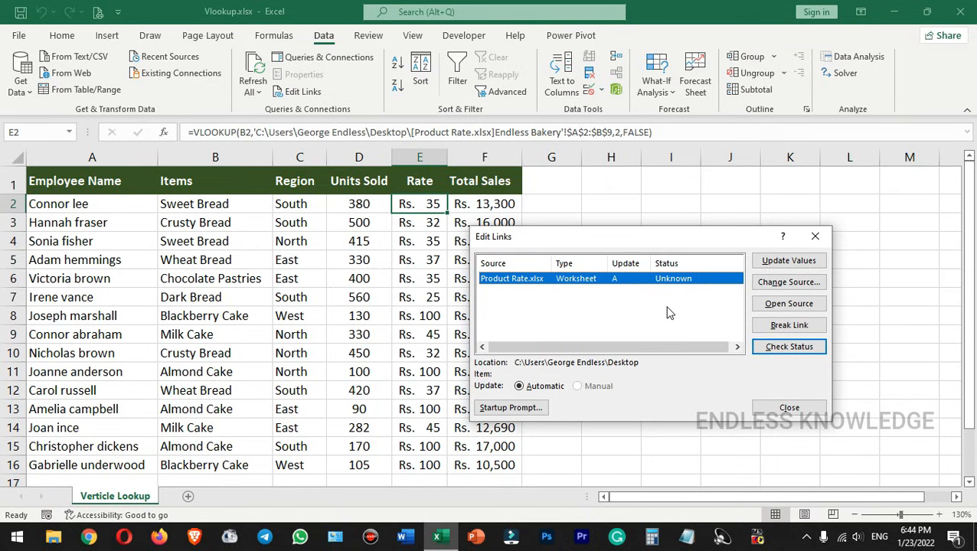
click(789, 326)
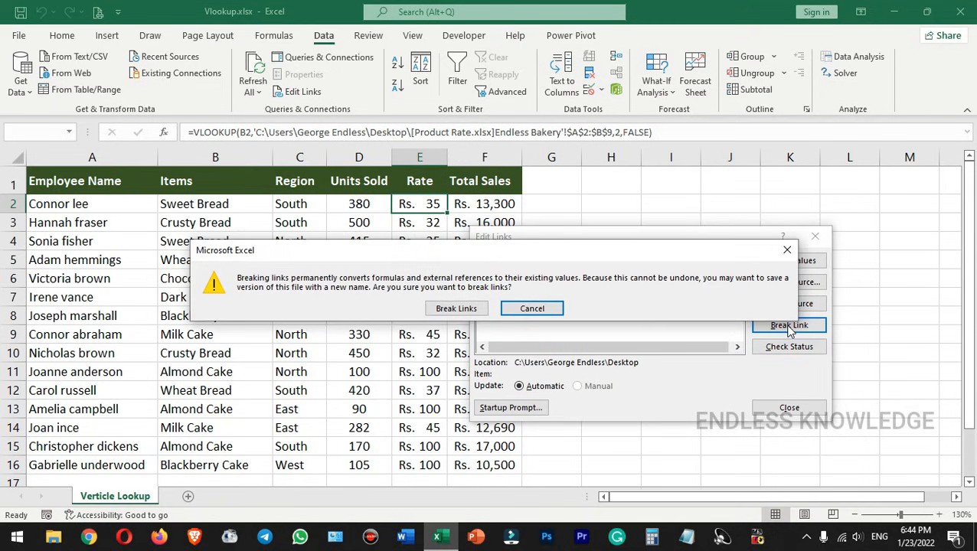
click(448, 308)
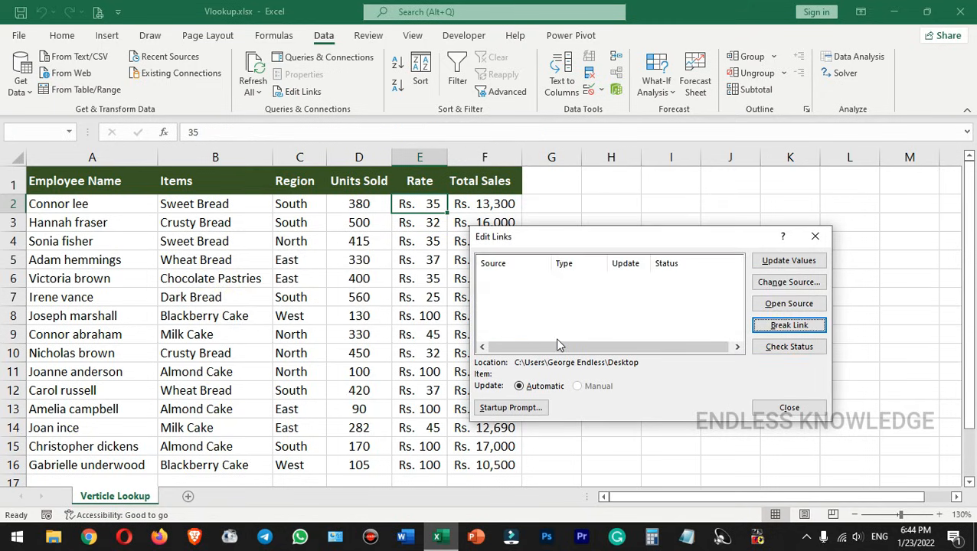
click(789, 407)
click(414, 259)
click(410, 303)
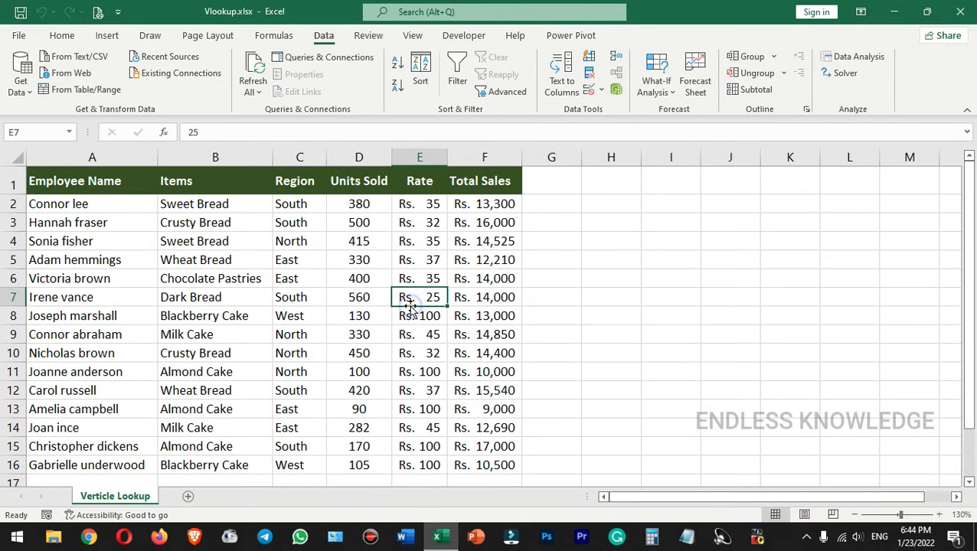